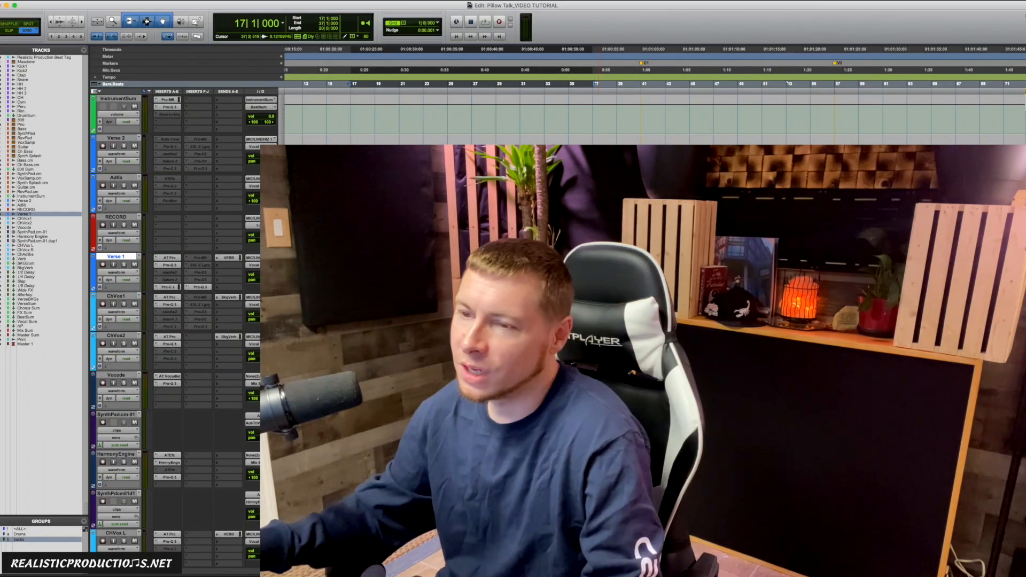
# Move the Verb track directly below the Verse 1 track.
pyautogui.scroll(-4, 437, 320)
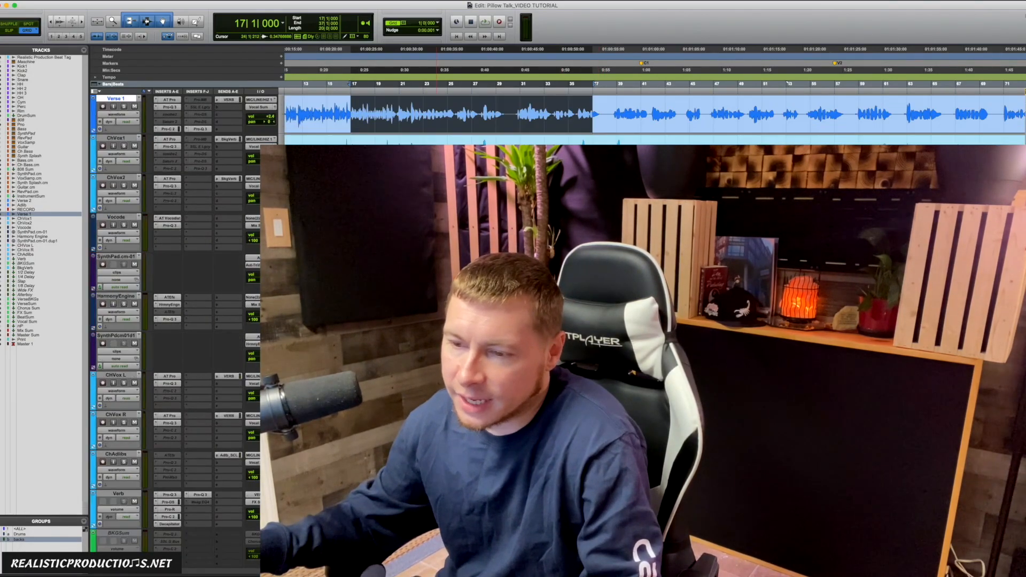
pyautogui.moveTo(134, 495); pyautogui.dragTo(138, 140)
pyautogui.scroll(4, 231, 323)
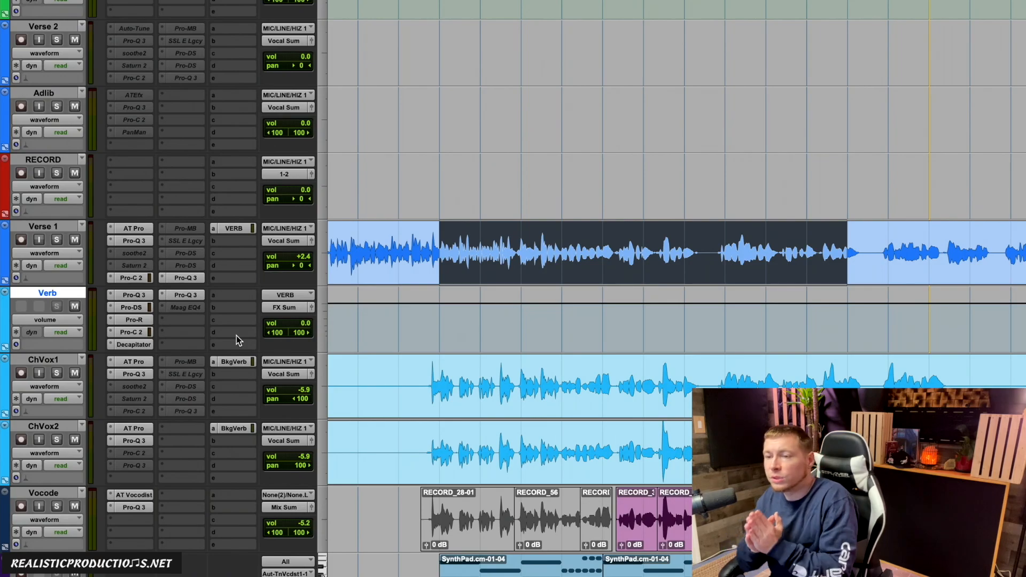
# Inspect the VERB send on Verse 1 and the settings of the Verb track's first Pro-Q 3 and its Pro-R reverb.
pyautogui.click(242, 228)
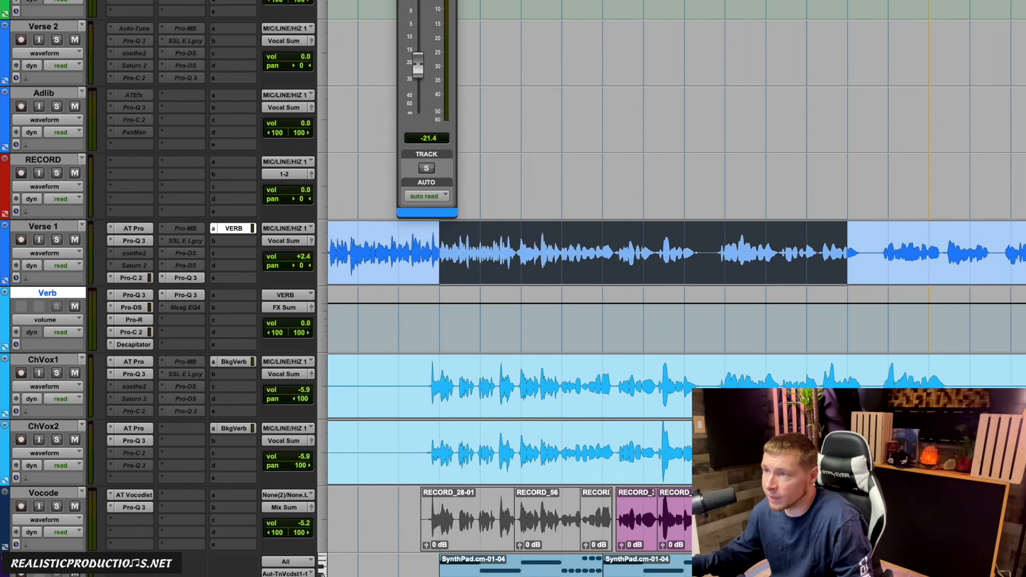
pyautogui.click(402, 2)
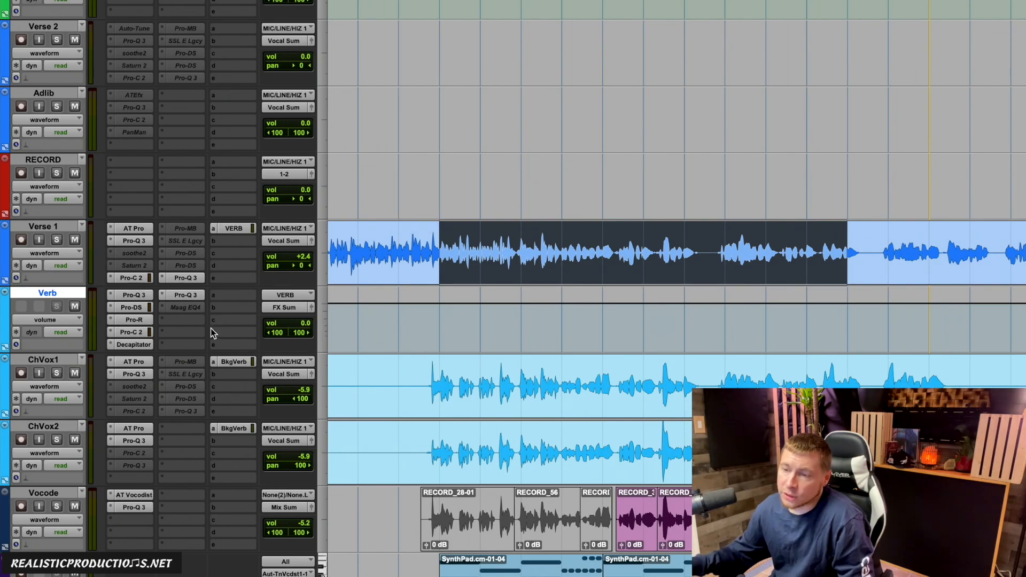
pyautogui.click(146, 296)
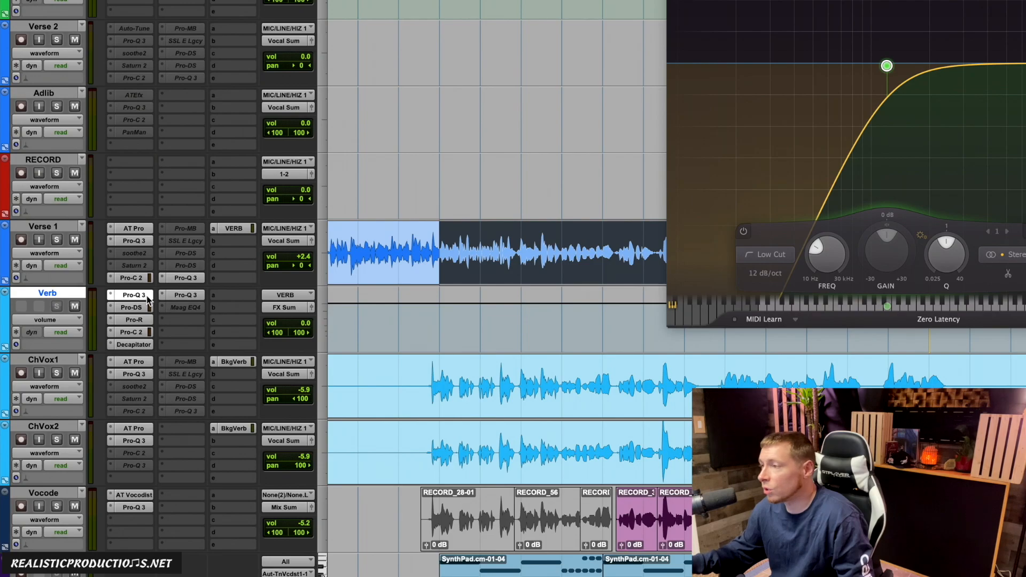
pyautogui.click(133, 320)
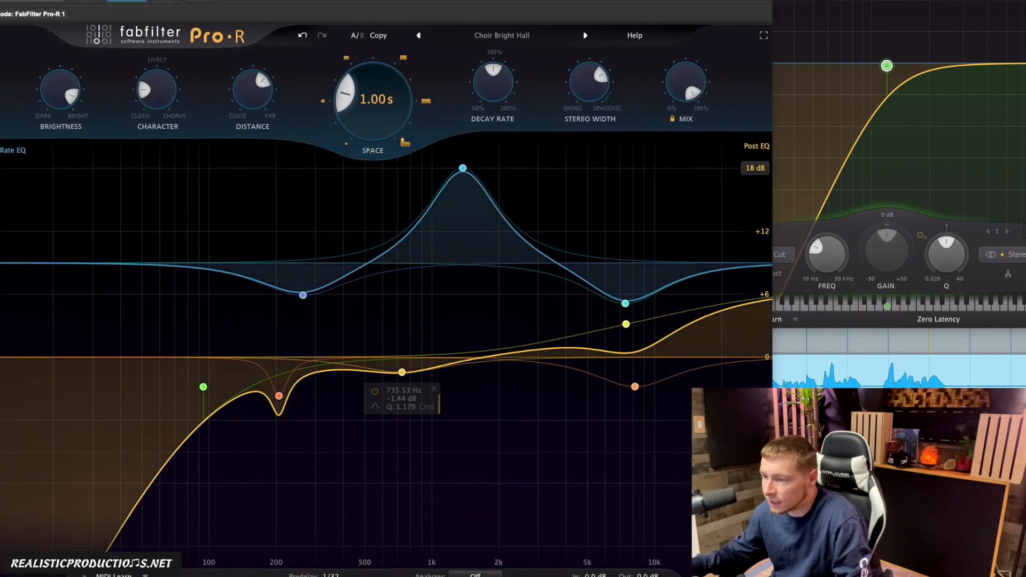
pyautogui.moveTo(401, 374)
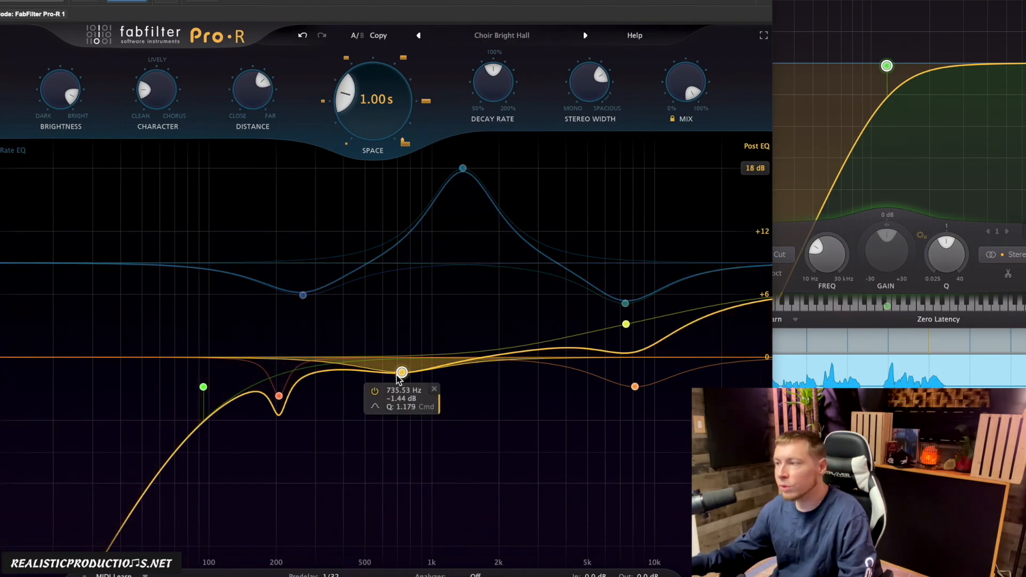
pyautogui.moveTo(463, 169)
pyautogui.click(936, 85)
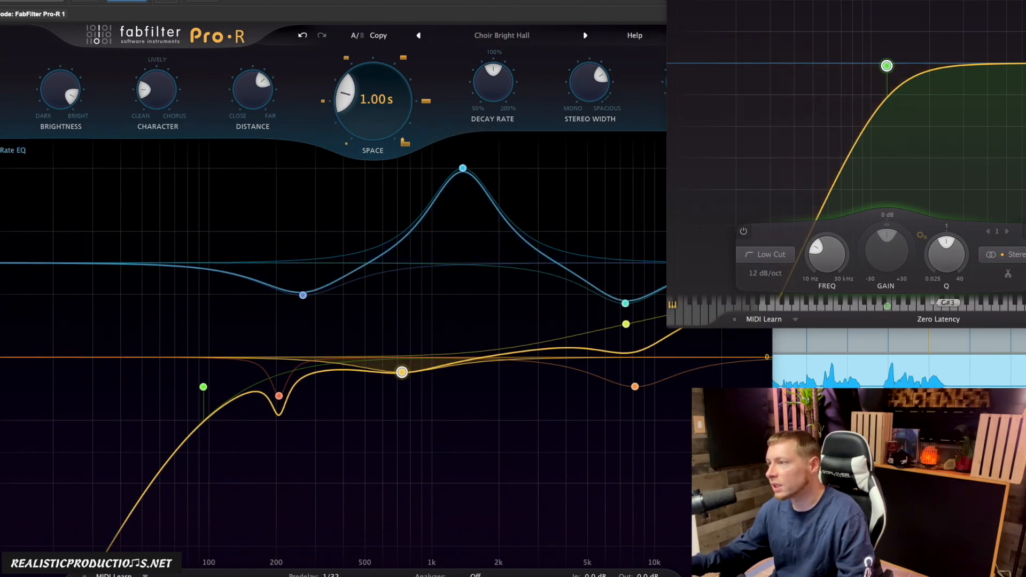
pyautogui.click(679, 438)
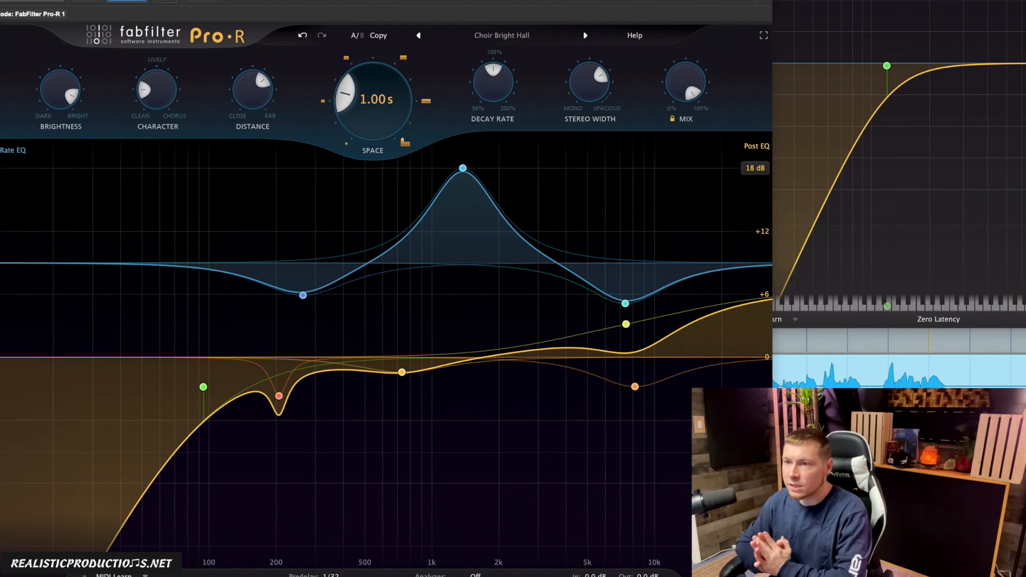
pyautogui.press('super+w')
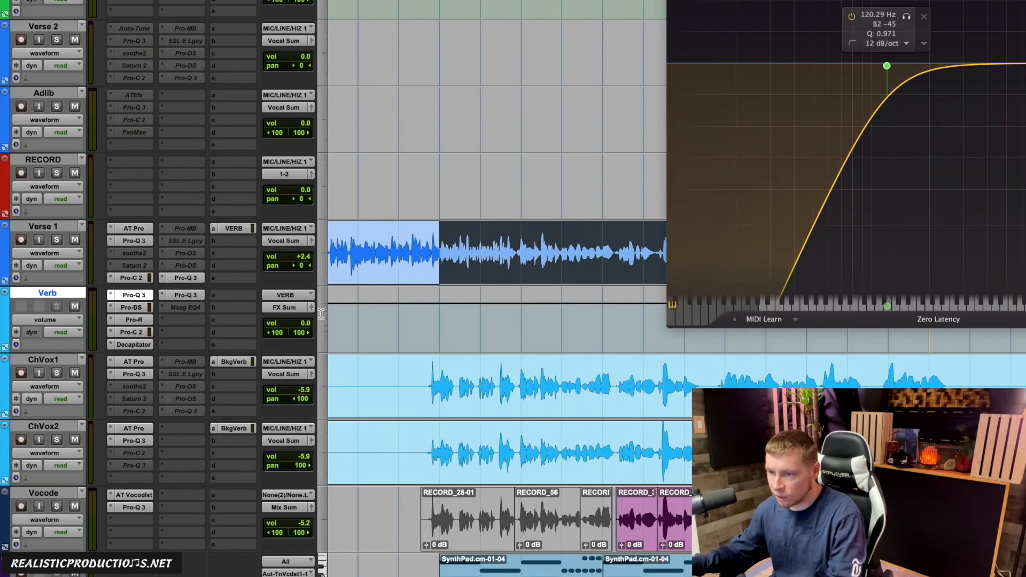
# Compare the Verb track's first Pro-Q 3 curve with the first Pro-Q 3 on the Verse 1 track.
pyautogui.moveTo(888, 1); pyautogui.dragTo(762, 61)
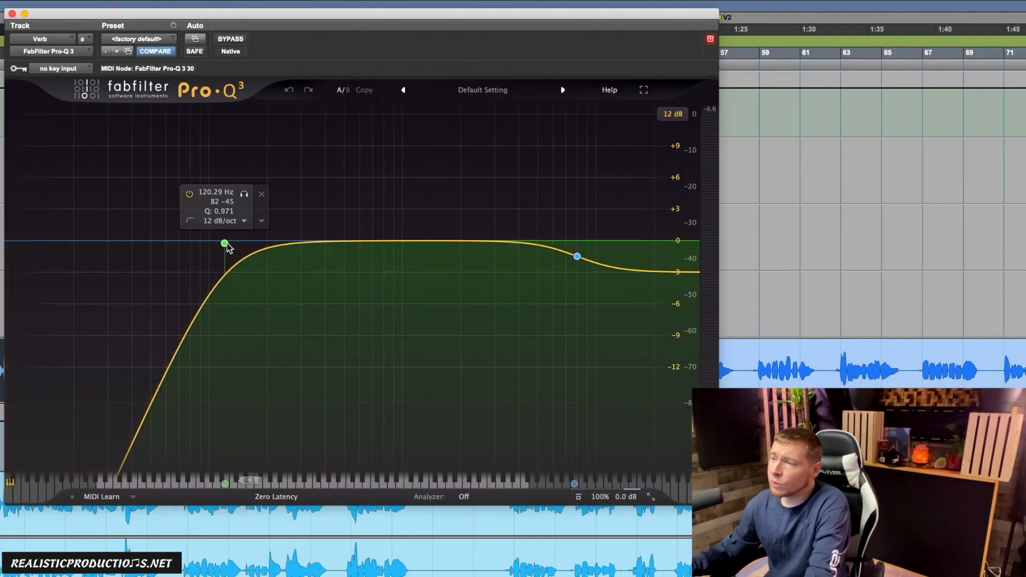
pyautogui.click(763, 126)
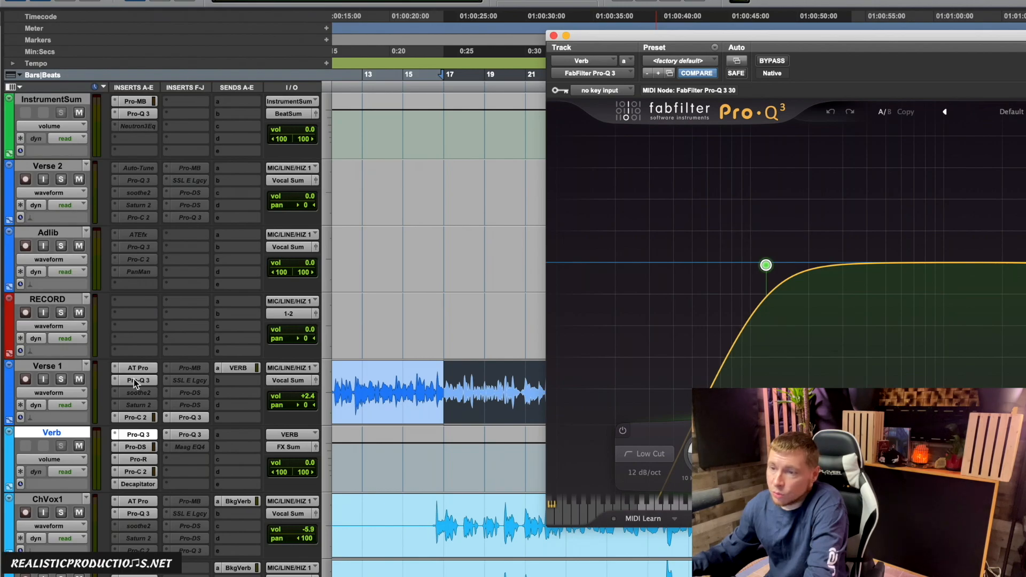
pyautogui.click(133, 380)
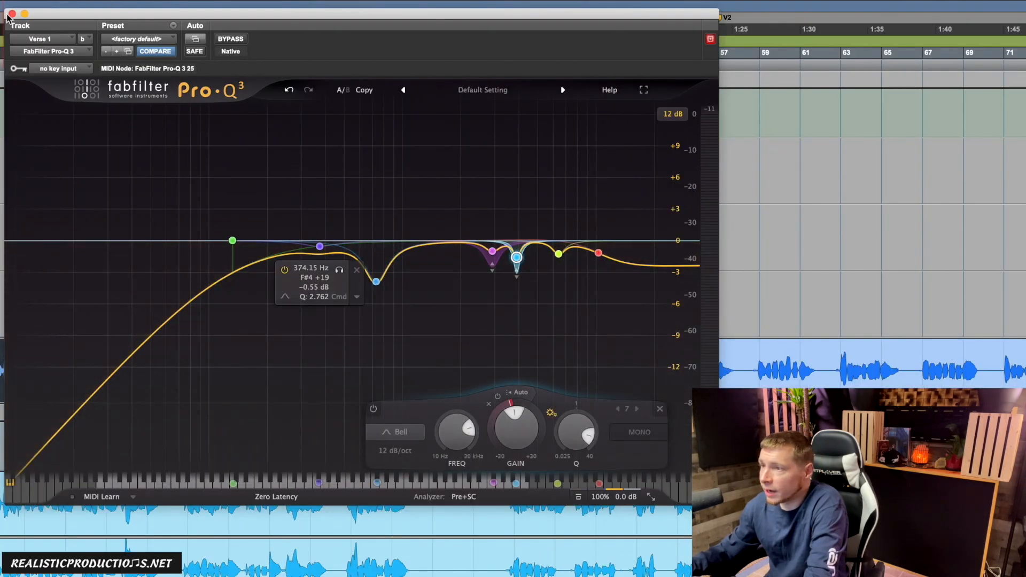
pyautogui.click(11, 13)
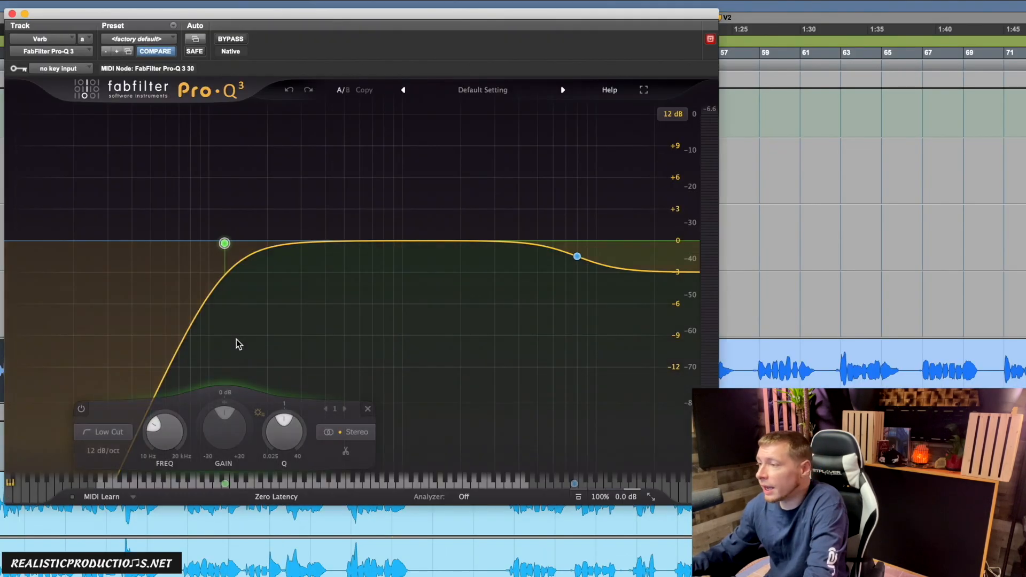
# Examine the low cut and high shelf bands of the Verb track's first Pro-Q 3, and the Pro-DS settings.
pyautogui.click(227, 246)
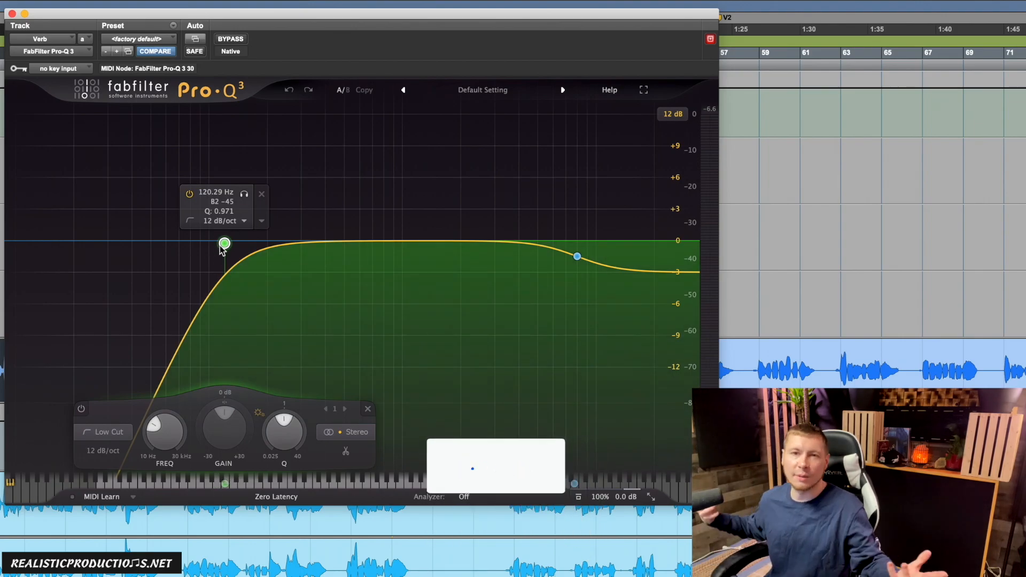
pyautogui.click(578, 257)
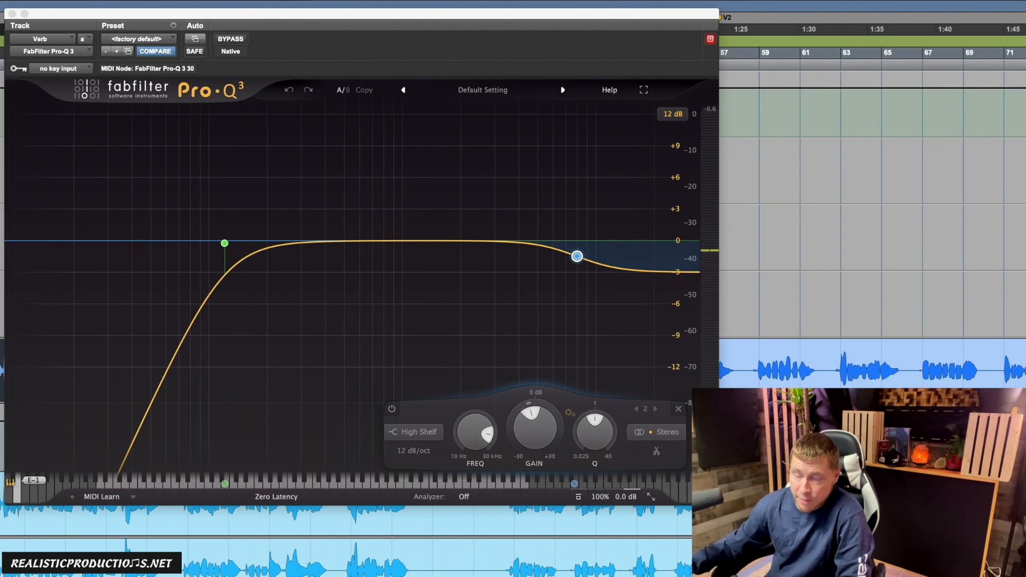
pyautogui.click(230, 39)
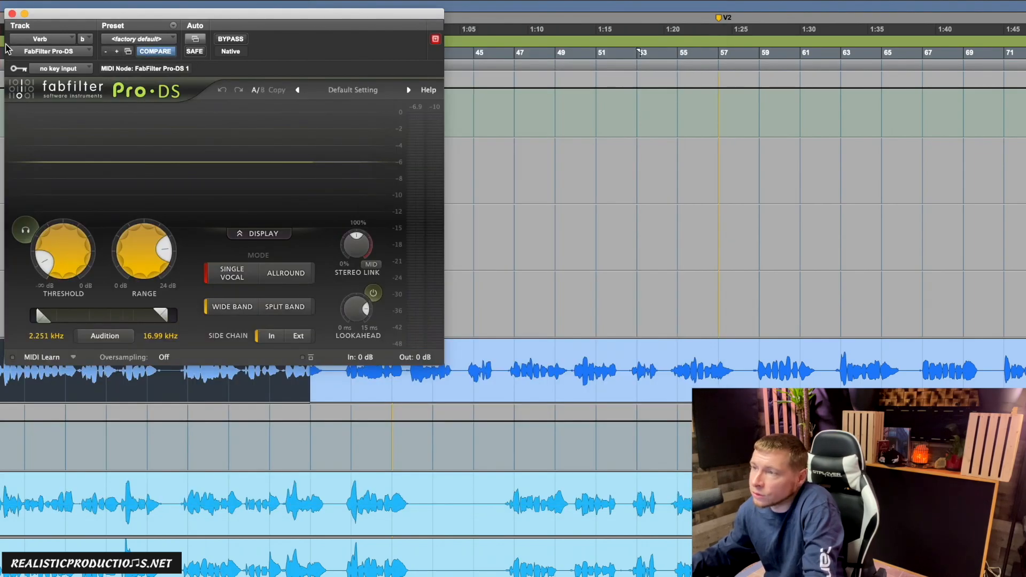
pyautogui.click(12, 14)
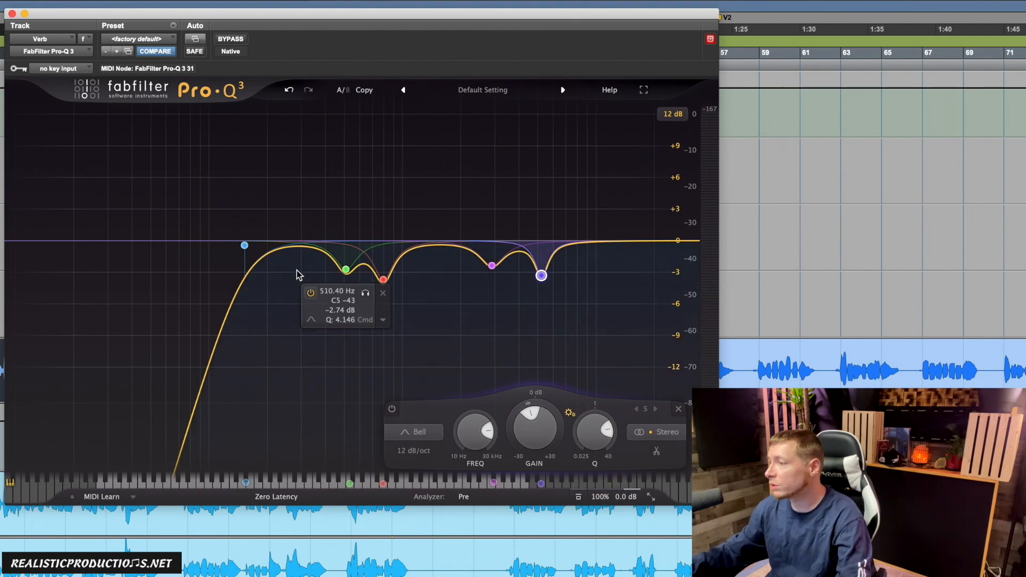
# Reset the Verb track's post-reverb Pro-Q 3 to its Default Setting preset.
pyautogui.click(500, 90)
pyautogui.click(475, 211)
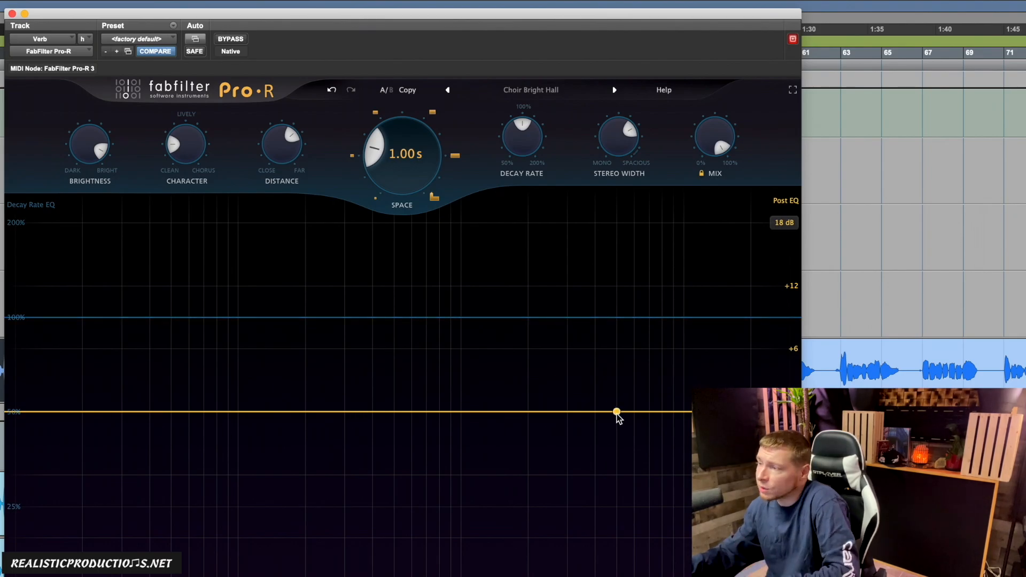
# Try Post EQ boosts of about 2 dB at 4.4 kHz and 2.3 dB at 1.36 kHz in Pro-R, and delete the higher band.
pyautogui.moveTo(616, 414); pyautogui.dragTo(605, 391)
pyautogui.moveTo(495, 410); pyautogui.dragTo(490, 387)
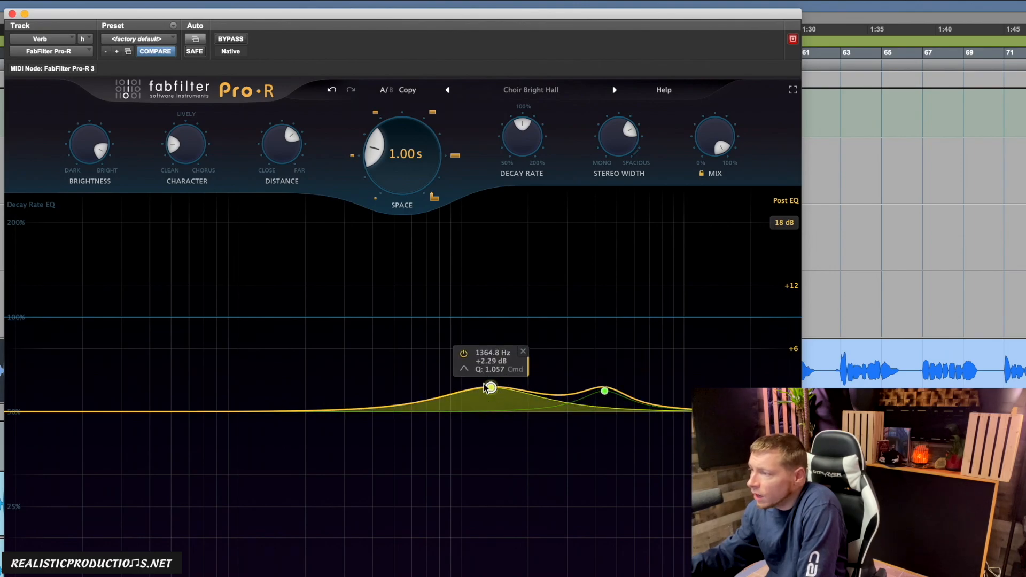
pyautogui.rightClick(605, 393)
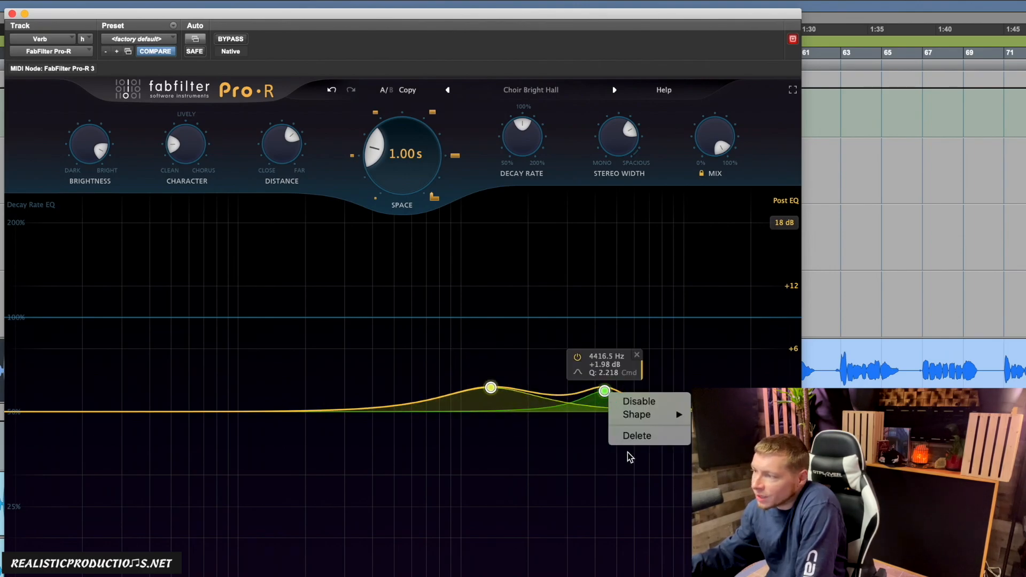
pyautogui.click(631, 444)
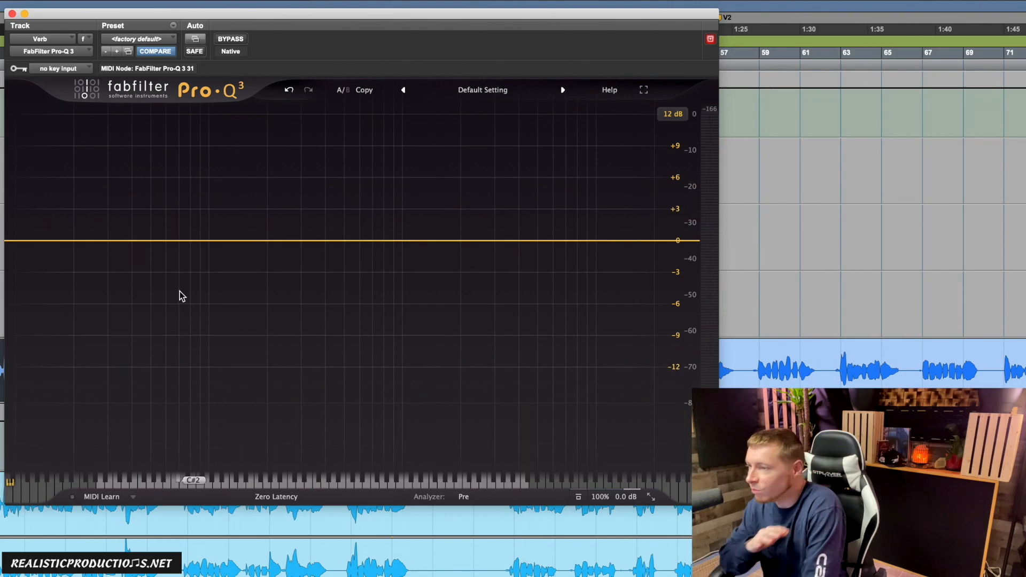
# Switch Verse 1's VERB send to pre-fader, and solo the Verb track instead of Verse 1.
pyautogui.moveTo(226, 13); pyautogui.dragTo(110, 70)
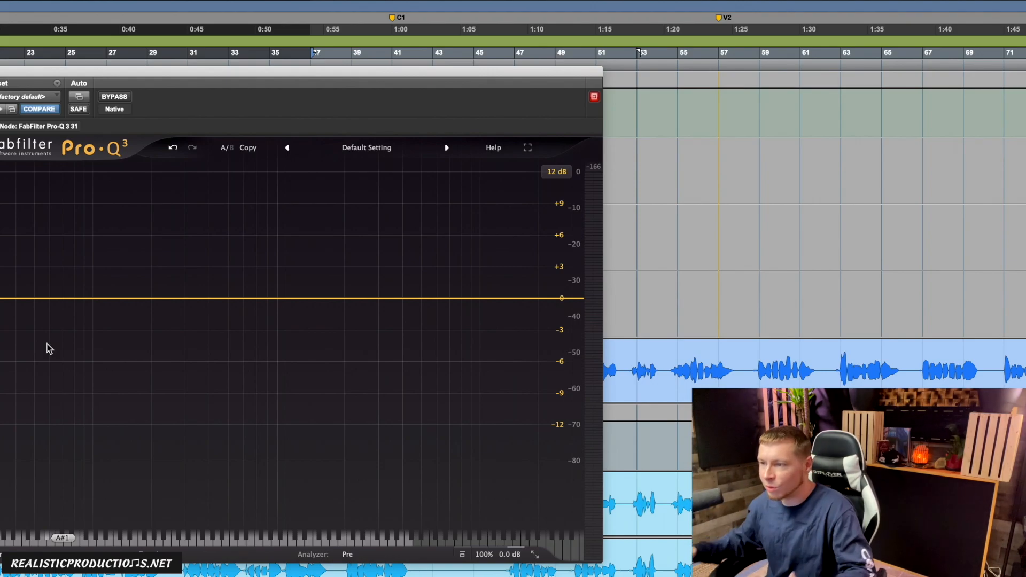
pyautogui.moveTo(39, 71); pyautogui.dragTo(198, 75)
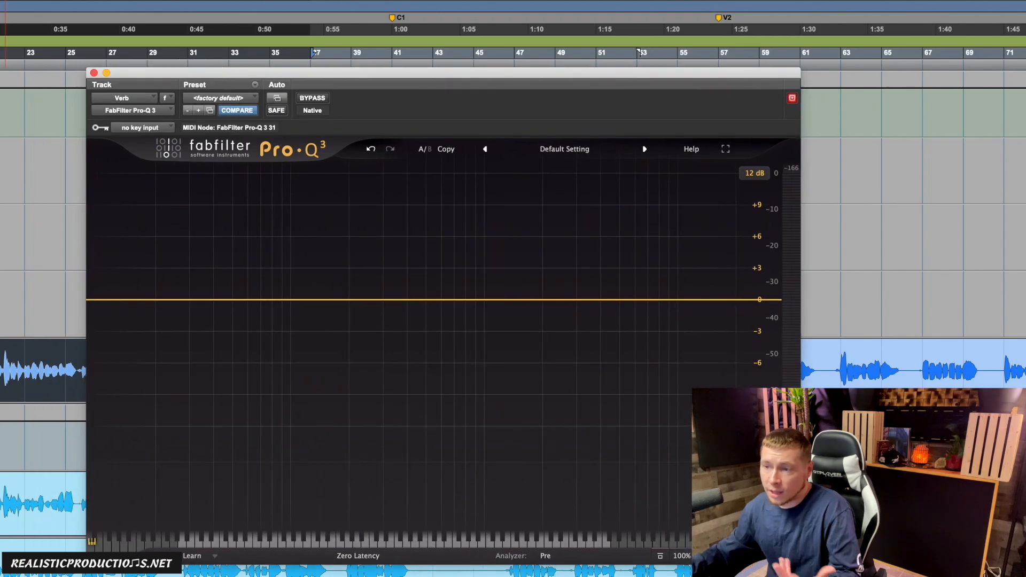
pyautogui.click(247, 416)
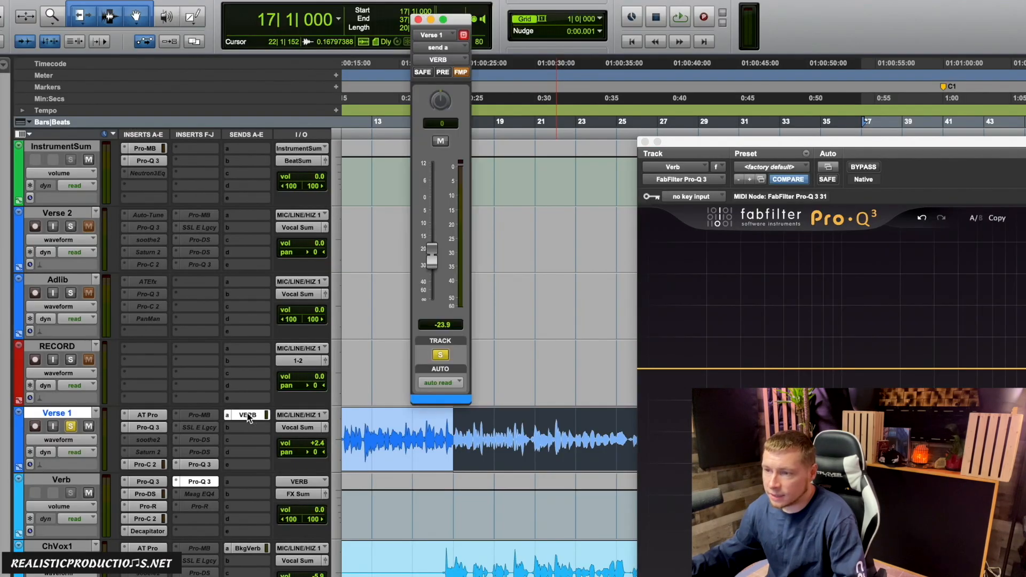
pyautogui.click(440, 72)
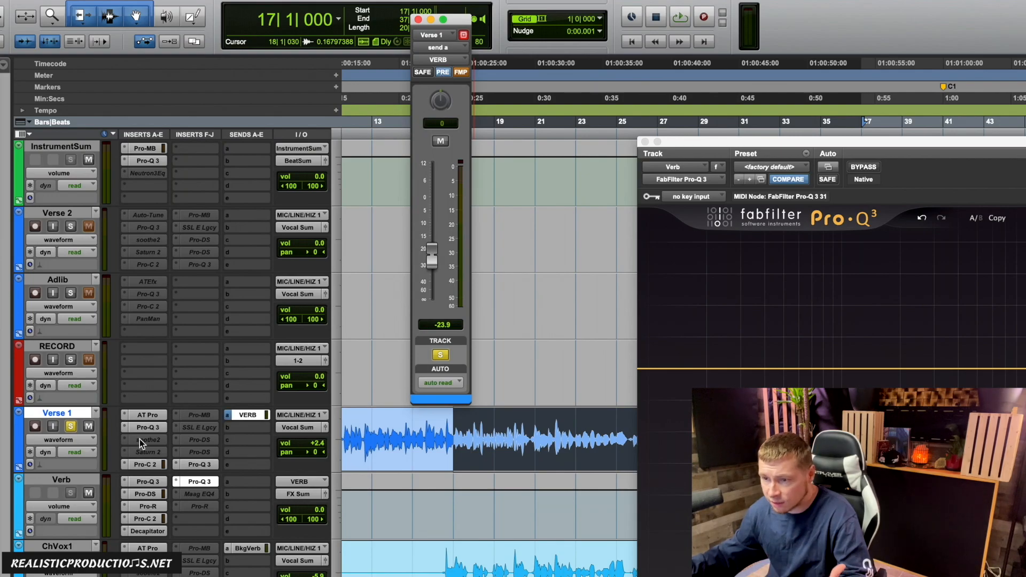
pyautogui.click(71, 492)
pyautogui.click(72, 426)
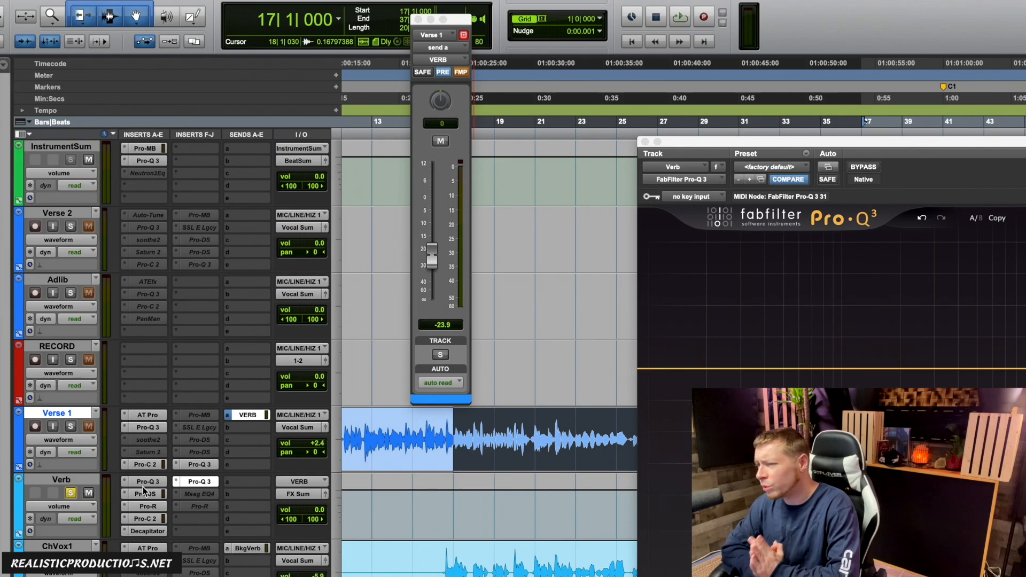
# Play the soloed reverb briefly, and set Verse 1's VERB send level to 0.0 dB.
pyautogui.press('space')
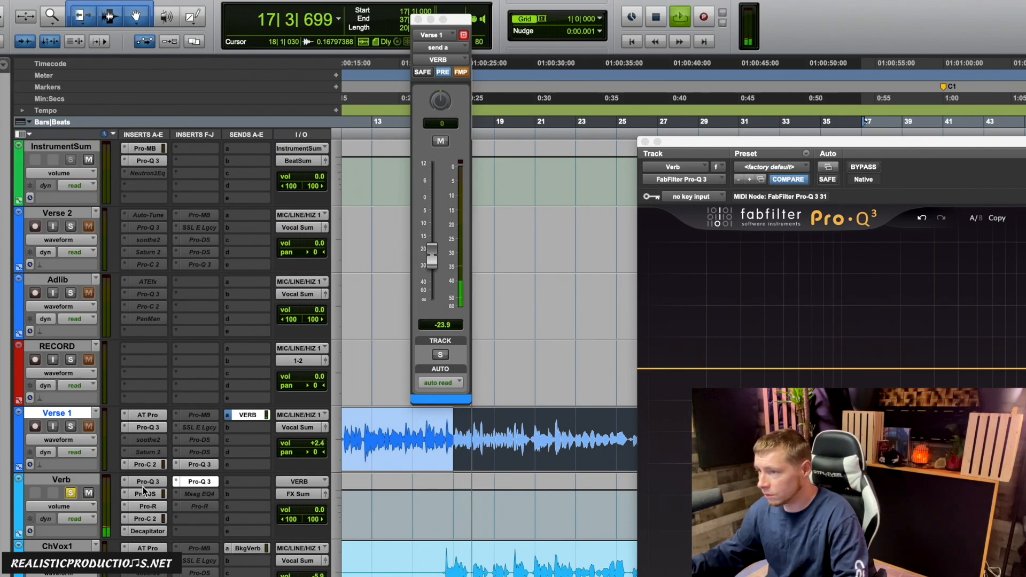
pyautogui.press('space')
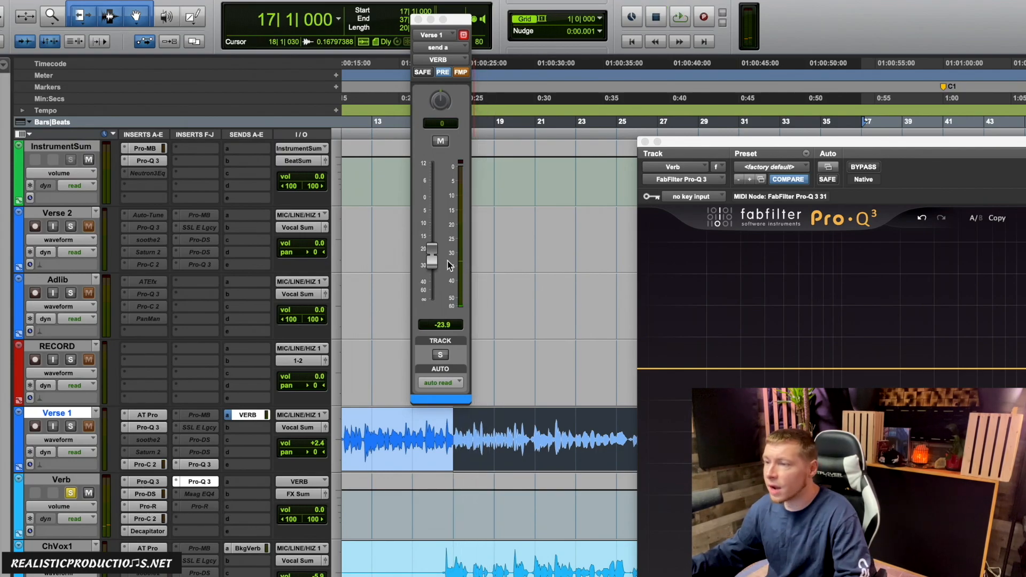
pyautogui.keyDown('alt'); pyautogui.click(431, 256); pyautogui.keyUp('alt')
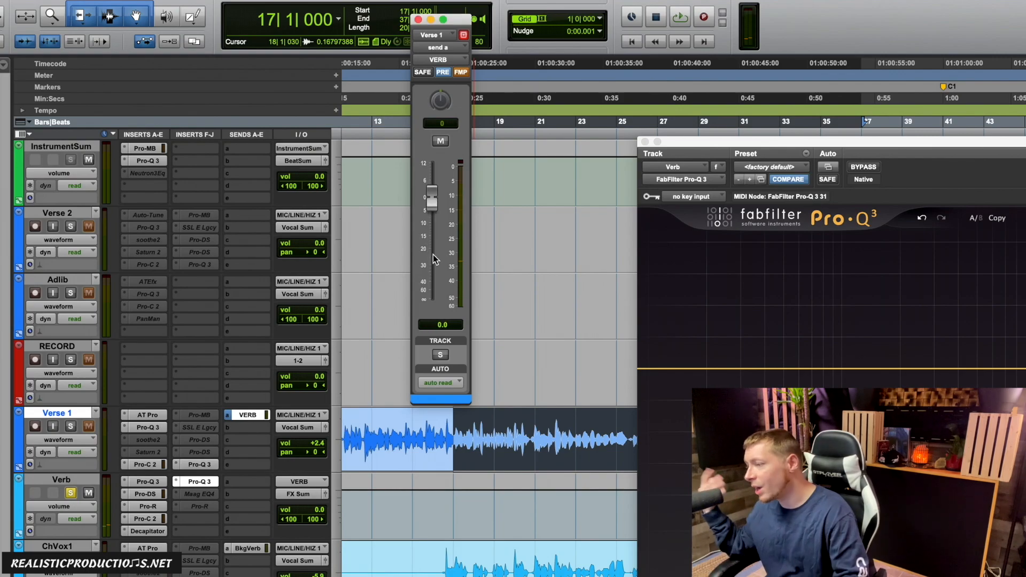
# During playback, add an 18 dB/oct low cut at about 118 Hz to the Verb track's second Pro-Q 3, and nudge it slightly higher.
pyautogui.moveTo(912, 143); pyautogui.dragTo(767, 150)
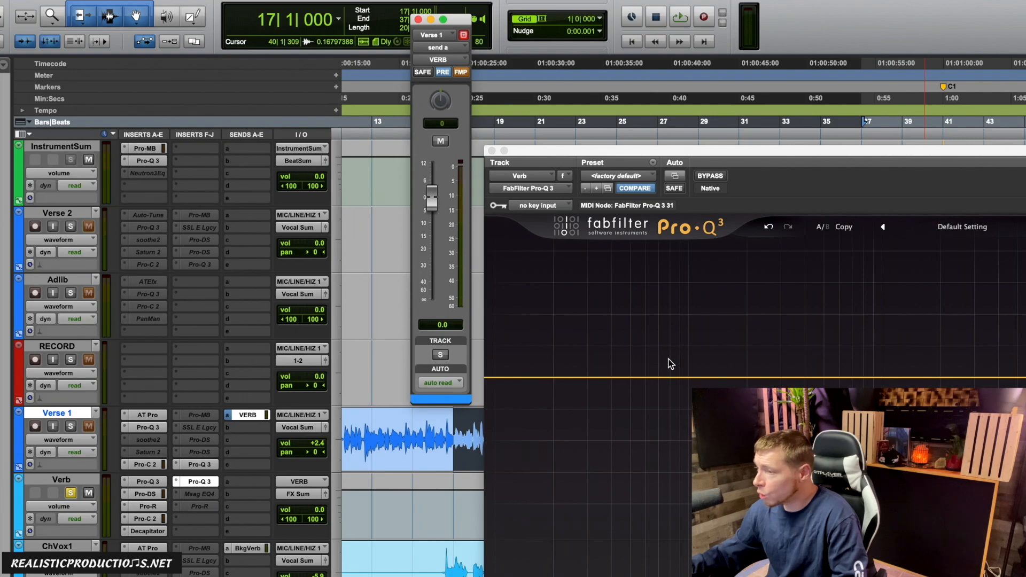
pyautogui.press('space')
pyautogui.moveTo(500, 376); pyautogui.dragTo(702, 389)
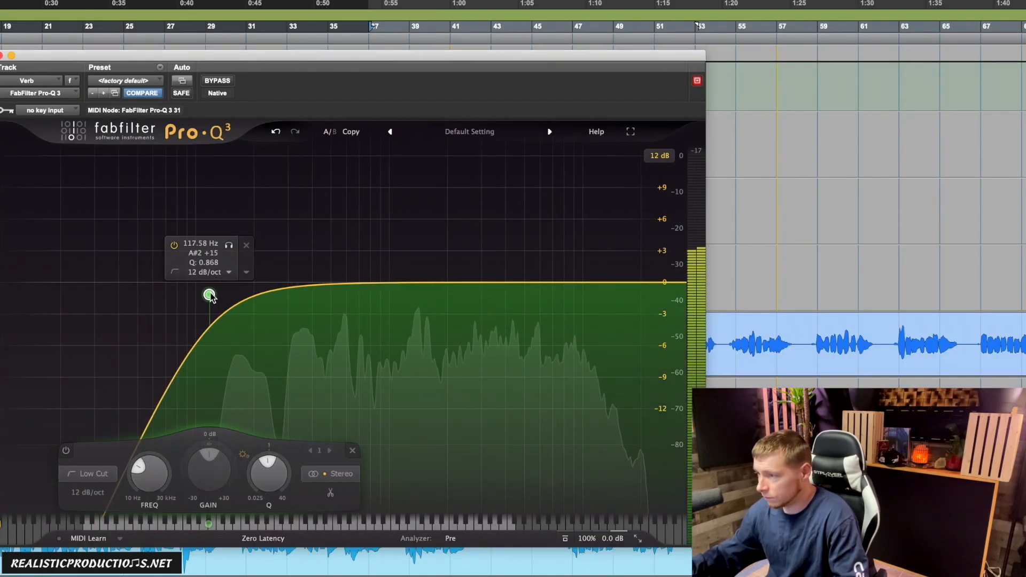
pyautogui.scroll(1, 210, 297)
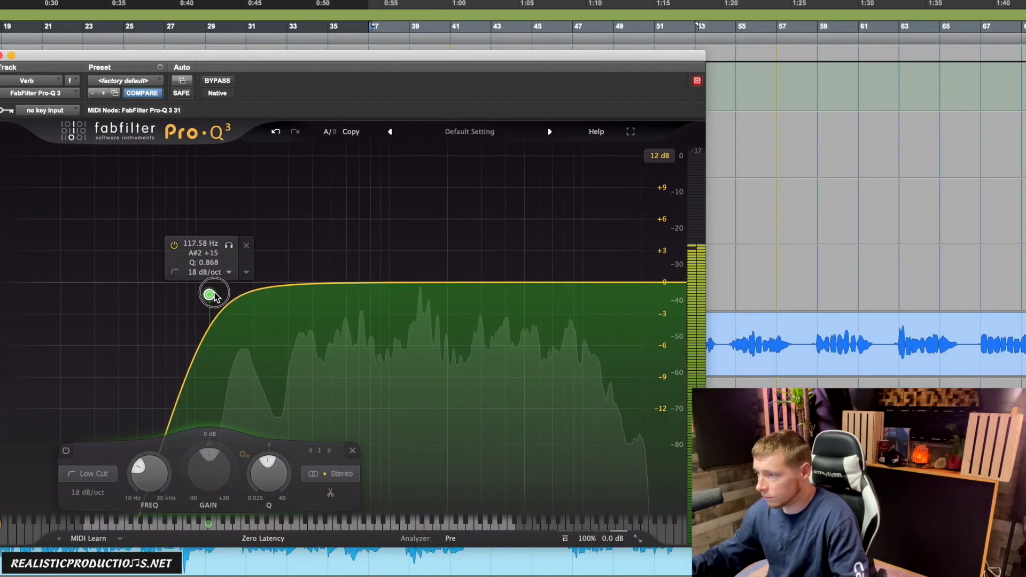
pyautogui.moveTo(209, 295); pyautogui.dragTo(226, 293)
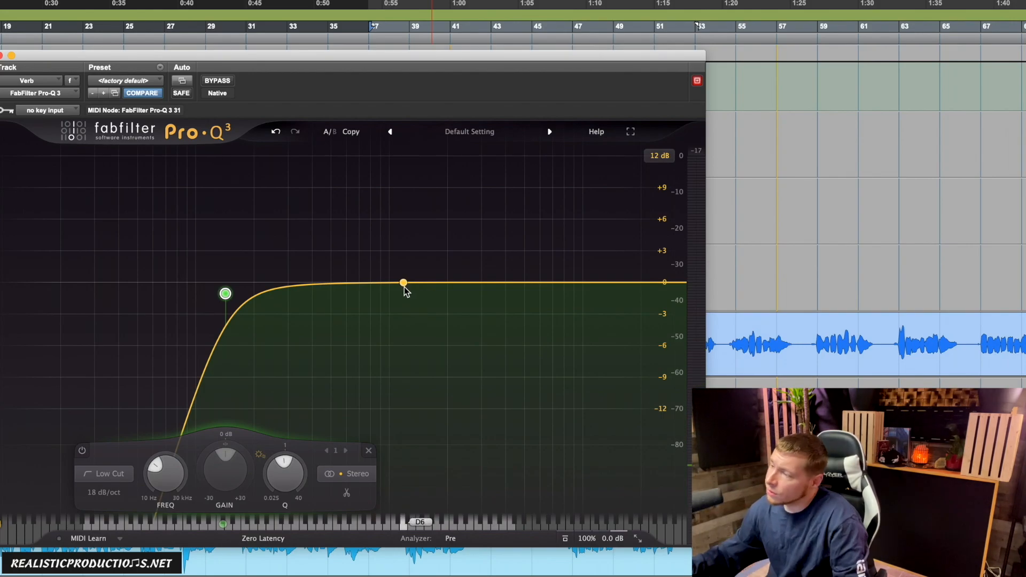
# Try a bell boost of about 1.8 dB near 1.29 kHz with a Q of about 2.5, and delete it.
pyautogui.moveTo(405, 287); pyautogui.dragTo(410, 264)
pyautogui.scroll(5, 421, 261)
pyautogui.rightClick(410, 264)
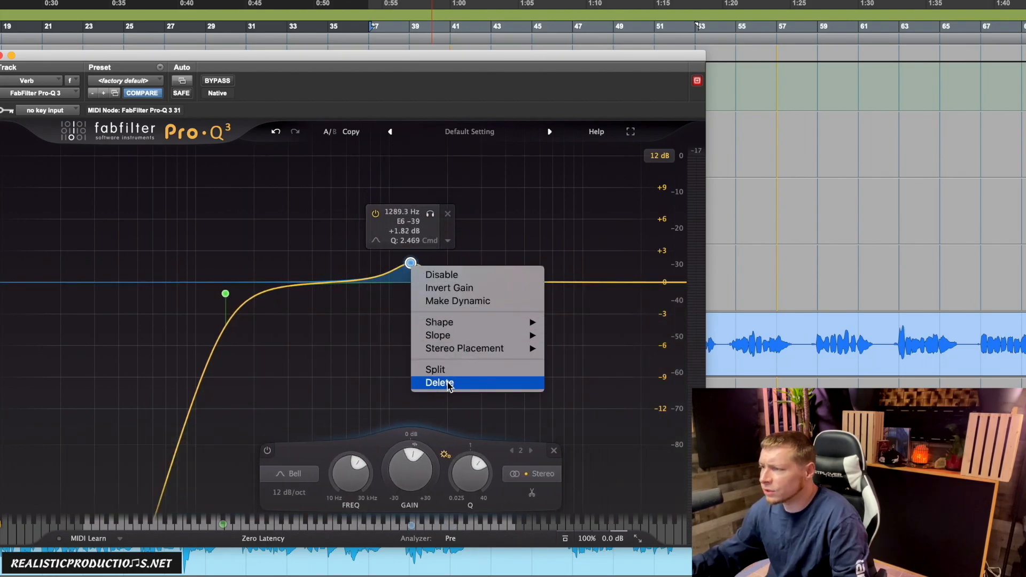
pyautogui.click(440, 383)
# During playback, search with a narrow boost, cut about 1.8 dB at 2790 Hz with a Q of about 5.2, and make the band dynamic.
pyautogui.press('space')
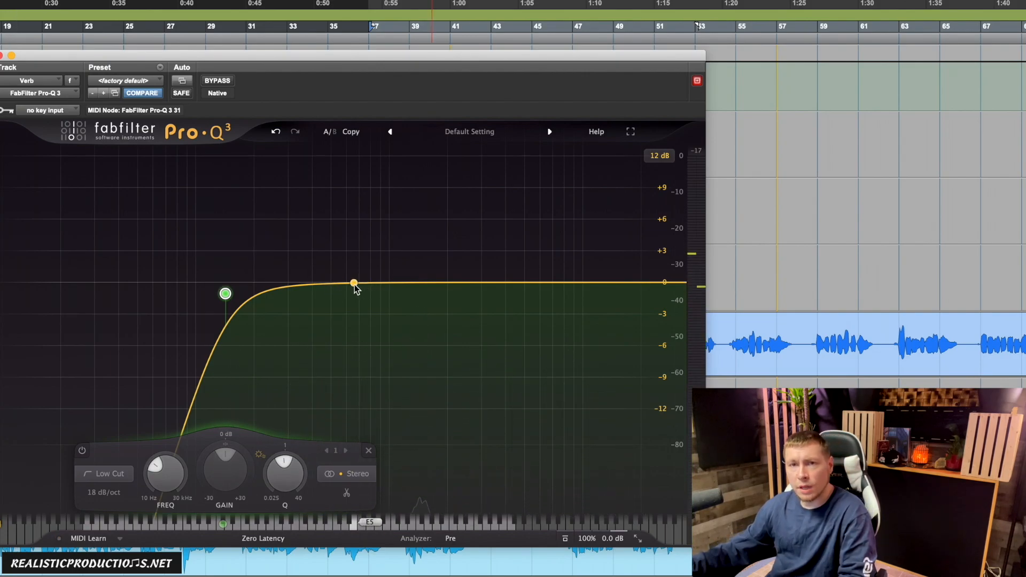
pyautogui.moveTo(499, 282); pyautogui.dragTo(475, 154)
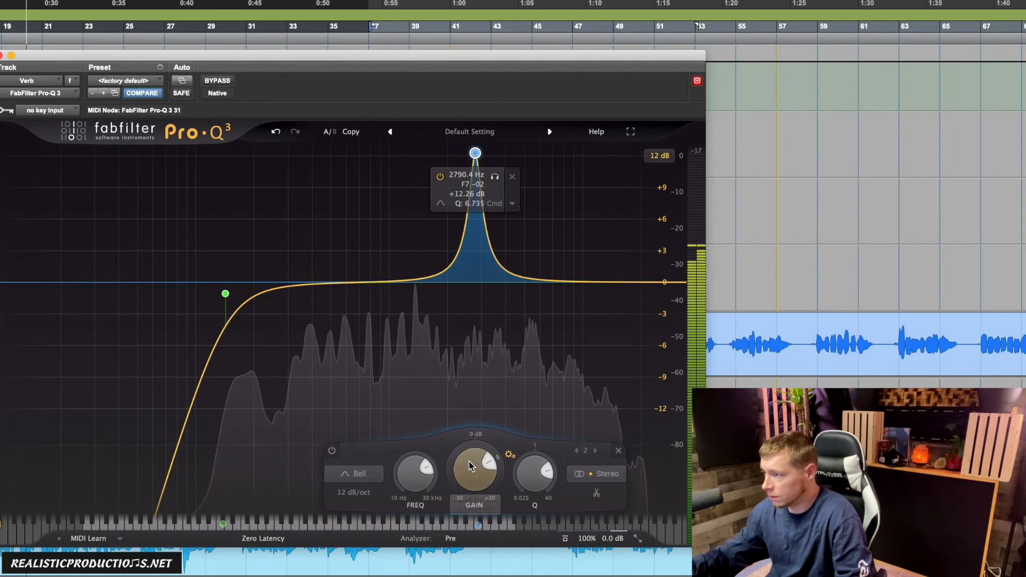
pyautogui.scroll(-15, 473, 476)
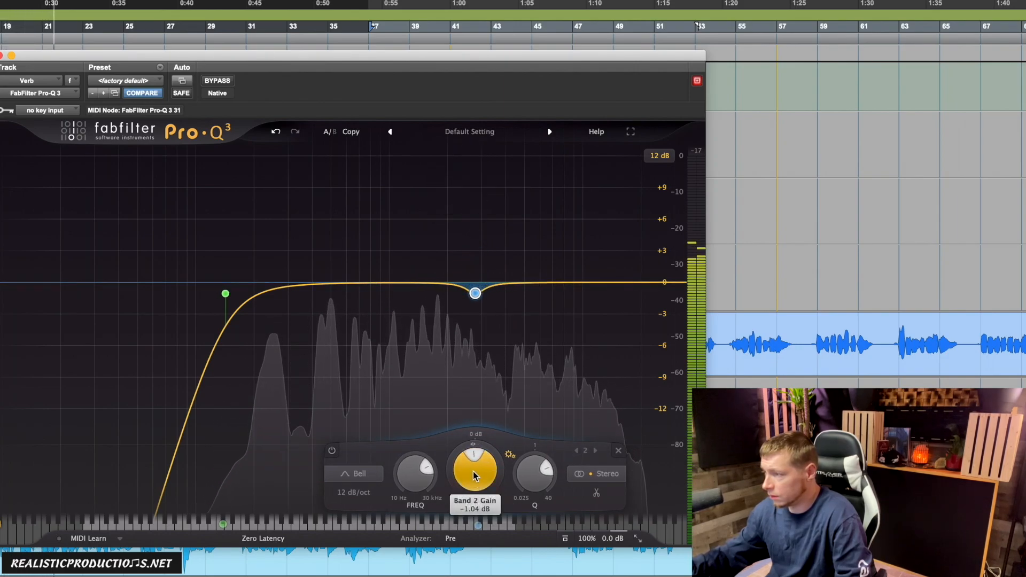
pyautogui.moveTo(475, 301); pyautogui.dragTo(475, 154)
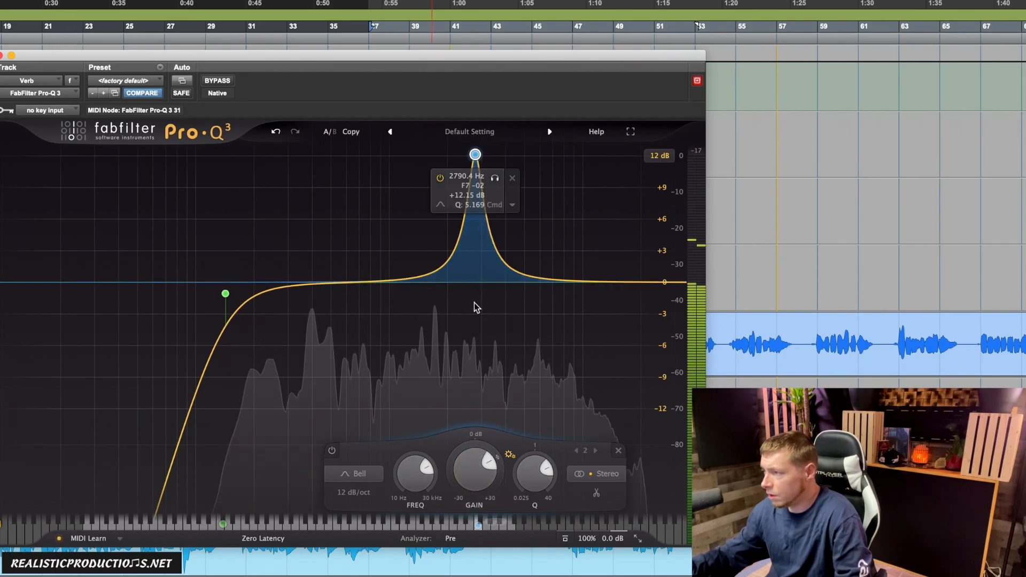
pyautogui.click(275, 132)
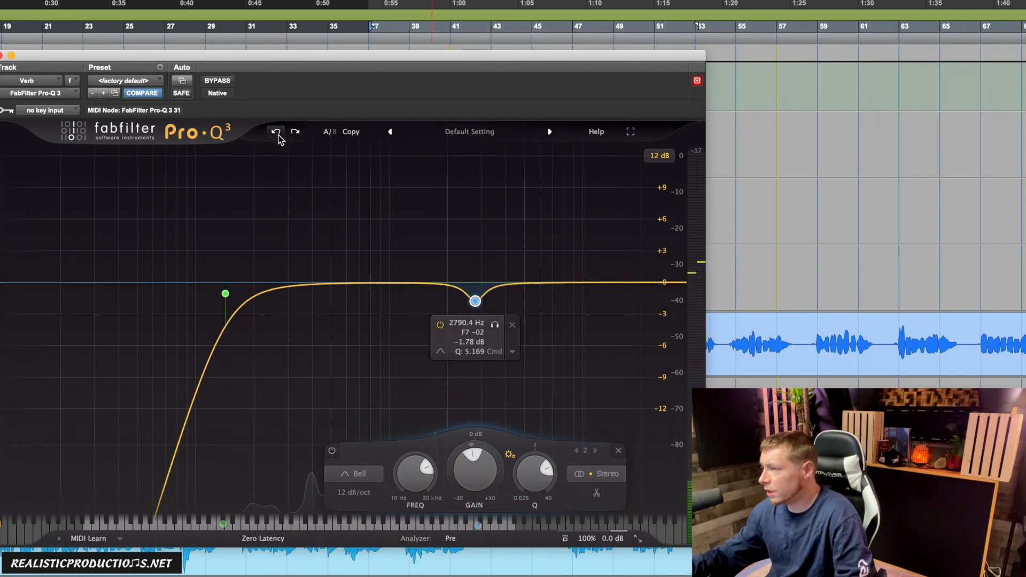
pyautogui.rightClick(475, 301)
pyautogui.click(509, 337)
# Search the upper range with a narrow boost, cut about 3.3 dB at 5765 Hz with a Q of about 9.8, and make the band dynamic.
pyautogui.moveTo(419, 278)
pyautogui.mouseDown()
pyautogui.moveTo(422, 248)
pyautogui.moveTo(513, 213)
pyautogui.moveTo(532, 166)
pyautogui.moveTo(569, 163)
pyautogui.moveTo(537, 167)
pyautogui.mouseUp()
pyautogui.scroll(3, 420, 250)
pyautogui.scroll(2, 539, 163)
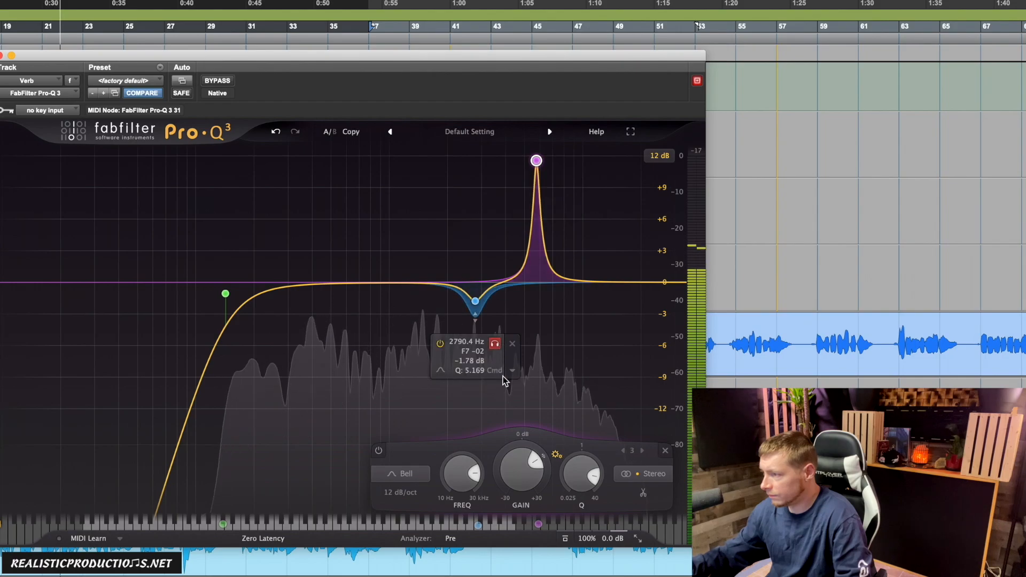
pyautogui.scroll(-10, 516, 480)
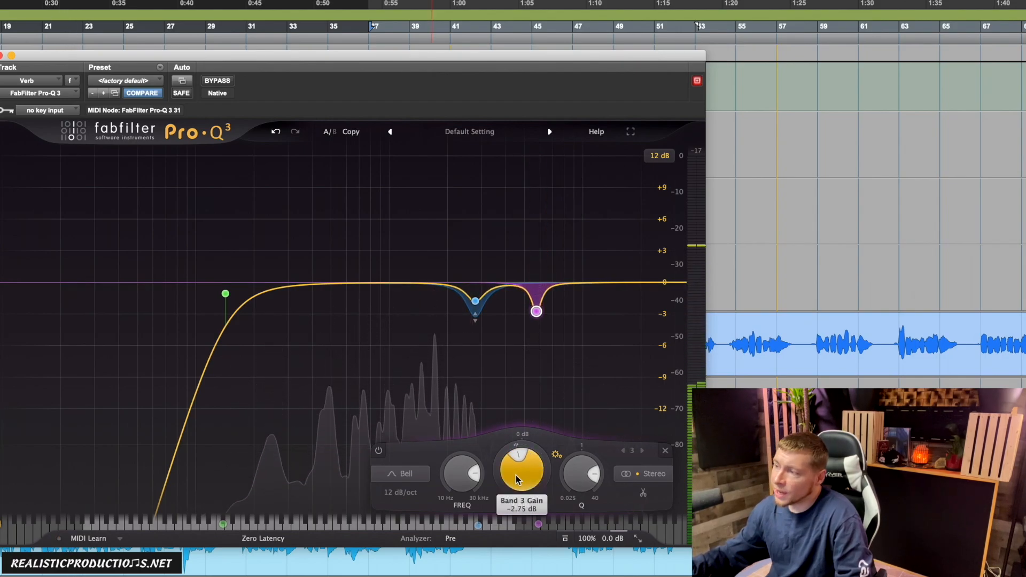
pyautogui.rightClick(540, 319)
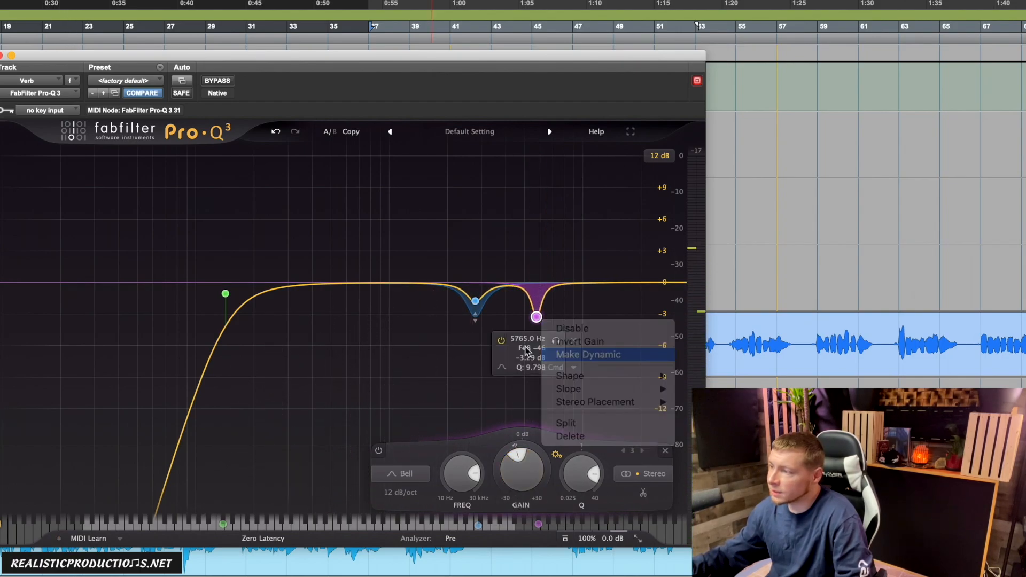
pyautogui.click(585, 351)
pyautogui.click(474, 303)
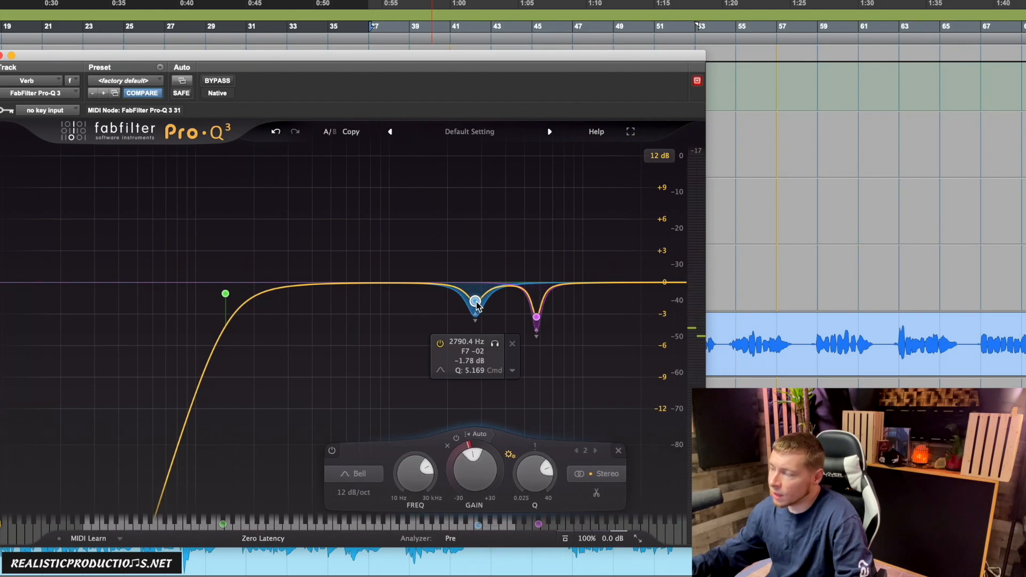
pyautogui.click(536, 317)
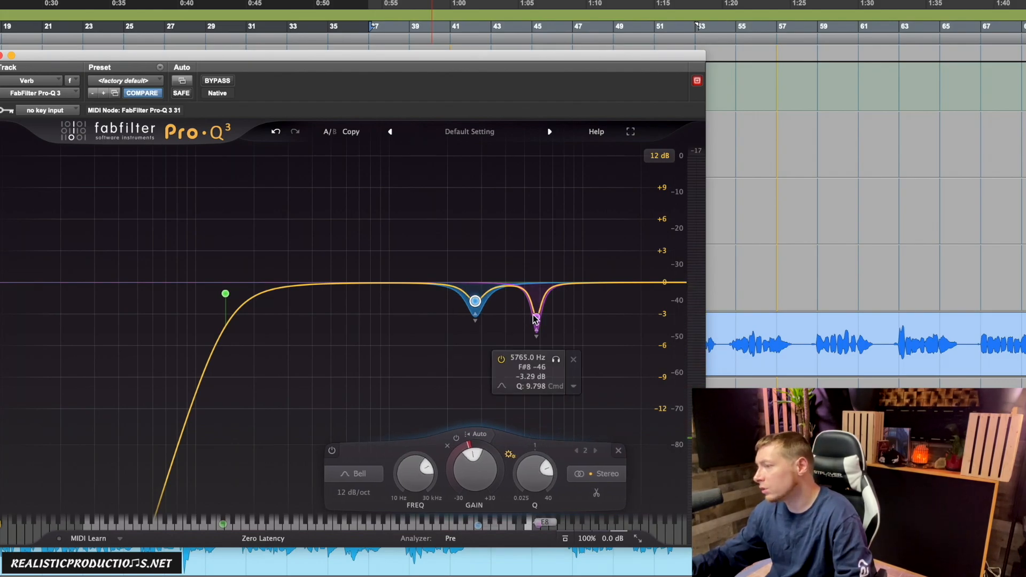
# Add a very narrow band between the two dynamic cuts at about 3.9 kHz, cut it about 2.8 dB, and make it dynamic.
pyautogui.moveTo(426, 282); pyautogui.dragTo(504, 159)
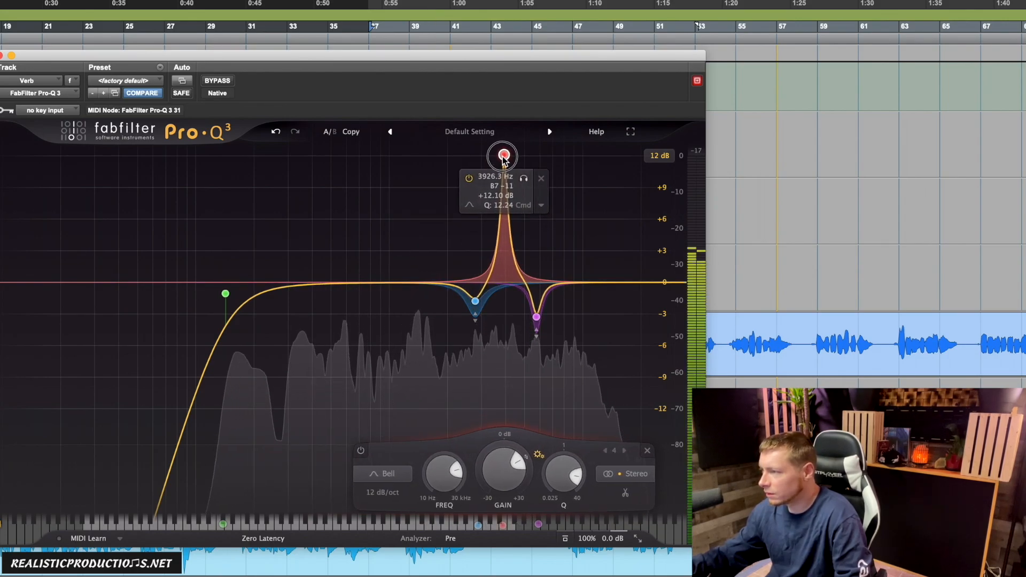
pyautogui.moveTo(502, 475); pyautogui.dragTo(503, 477)
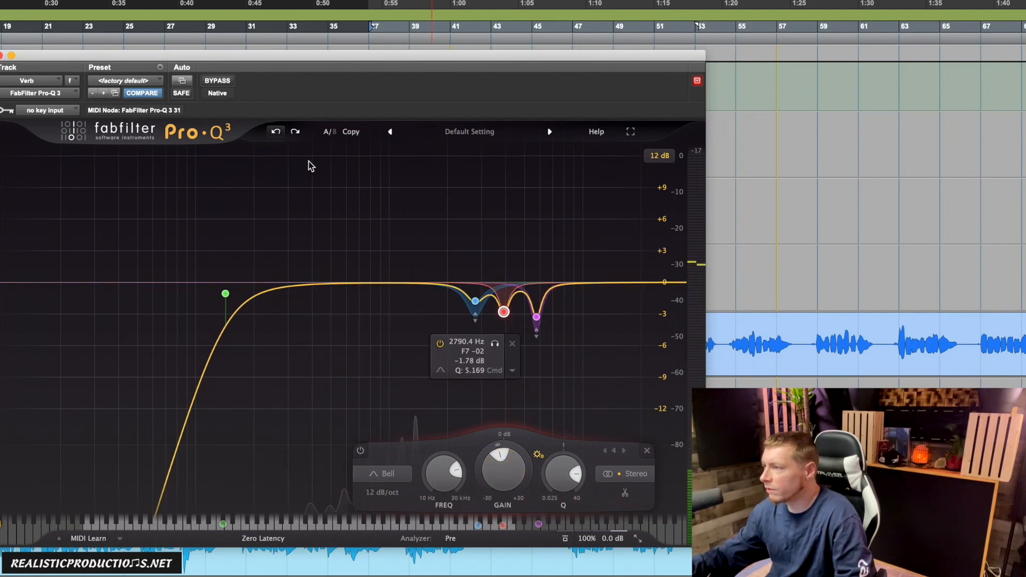
pyautogui.rightClick(503, 312)
pyautogui.click(528, 349)
# Add a narrow cut of about 2.4 dB at 9250 Hz with a Q of about 7, and make the band dynamic.
pyautogui.moveTo(415, 281); pyautogui.dragTo(577, 158)
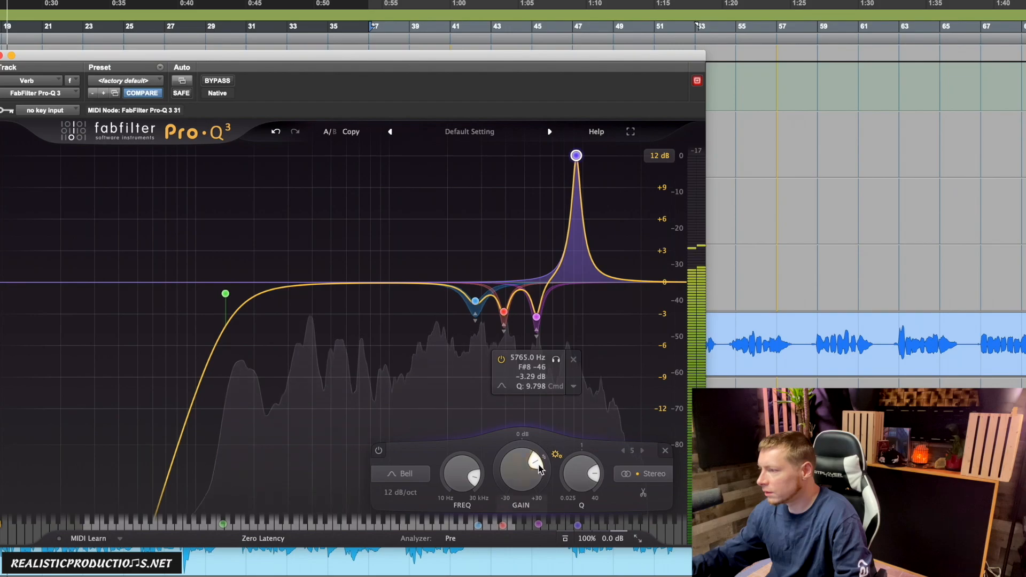
pyautogui.moveTo(516, 480); pyautogui.dragTo(516, 513)
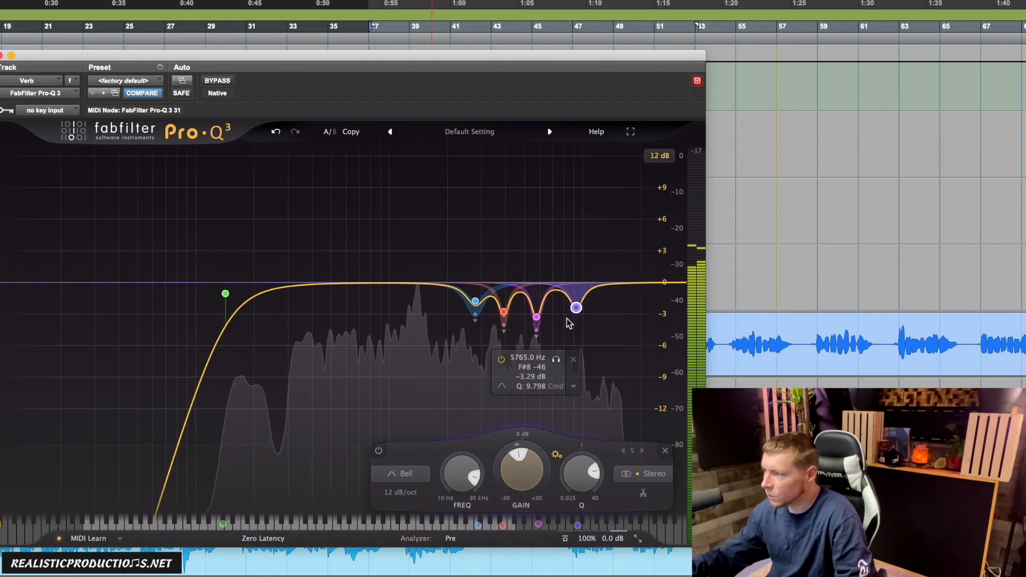
pyautogui.rightClick(577, 308)
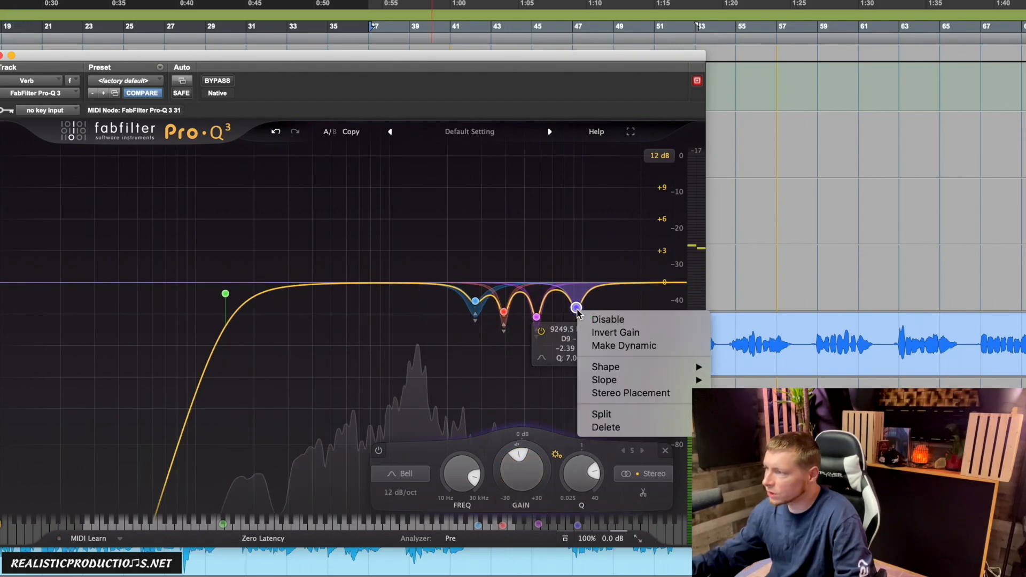
pyautogui.click(595, 348)
# Sweep the low mids with a boosted bell, and cut about 2.6 dB at 498 Hz with a Q of about 2.6.
pyautogui.moveTo(353, 282); pyautogui.dragTo(331, 160)
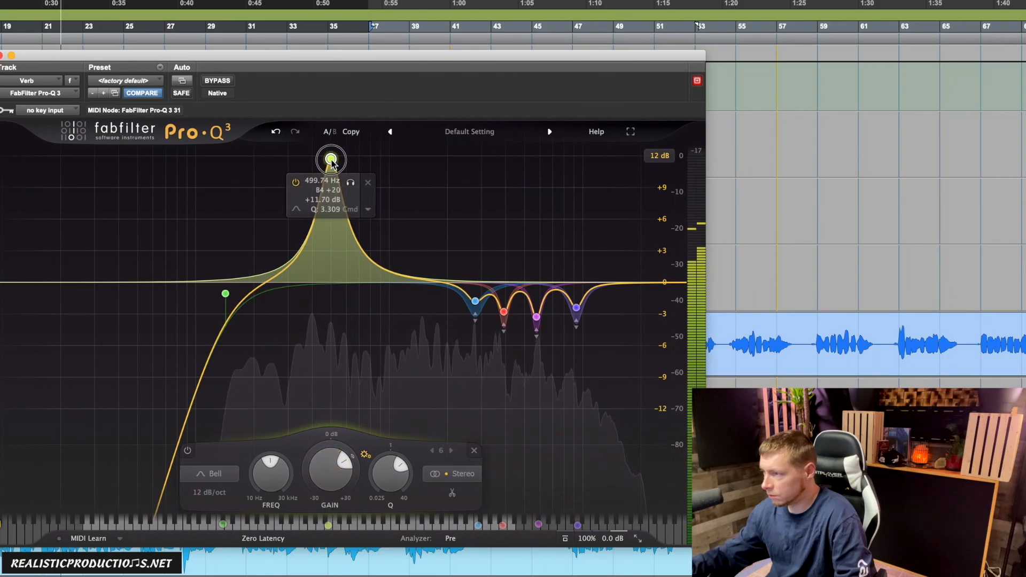
pyautogui.scroll(-10, 329, 475)
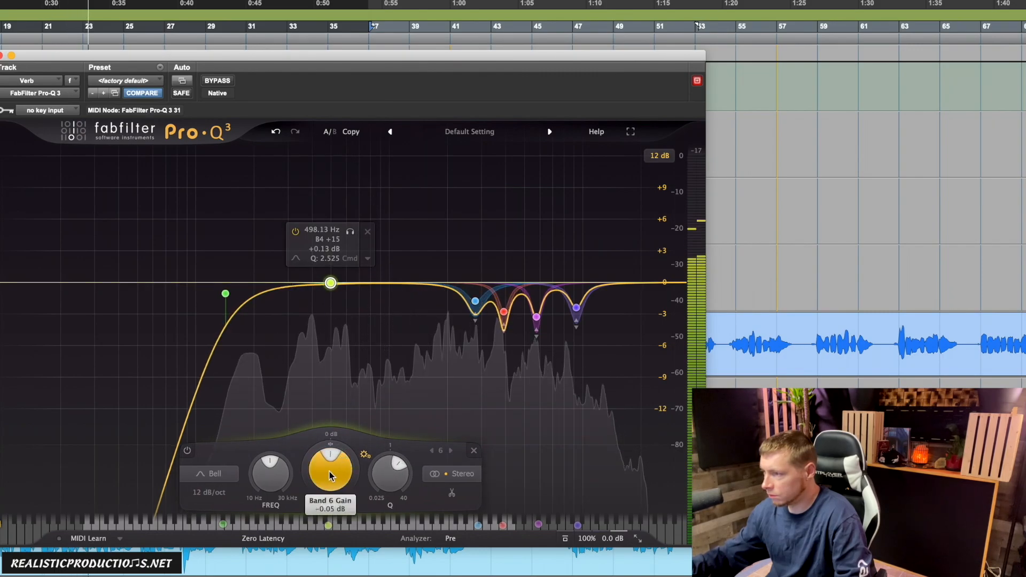
pyautogui.scroll(-1, 329, 475)
# Add a narrower bell at about 765 Hz with a Q of about 6.2, and cut it about 2.3 dB.
pyautogui.moveTo(387, 287); pyautogui.dragTo(367, 162)
pyautogui.scroll(6, 375, 230)
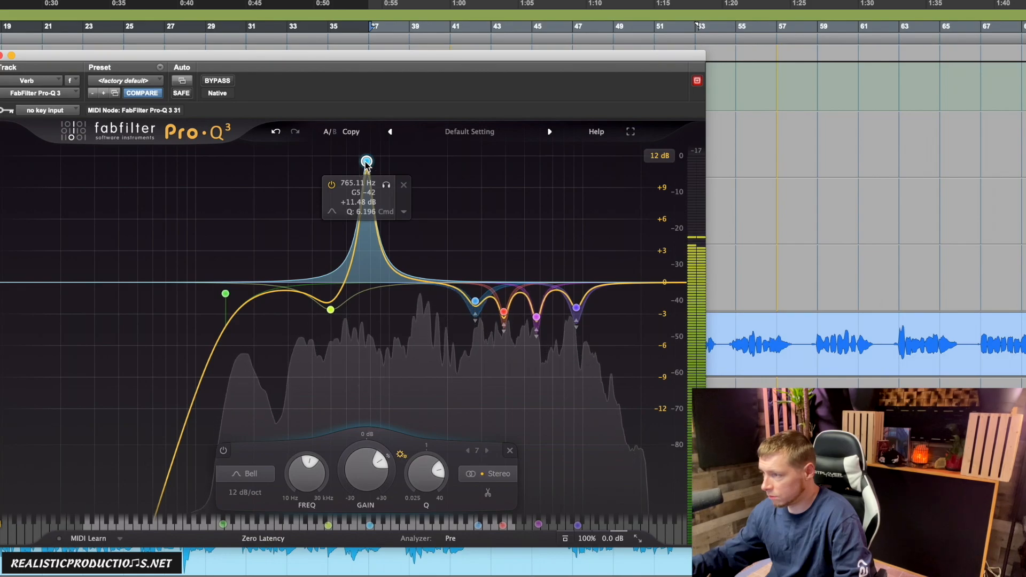
pyautogui.moveTo(365, 469); pyautogui.dragTo(360, 482)
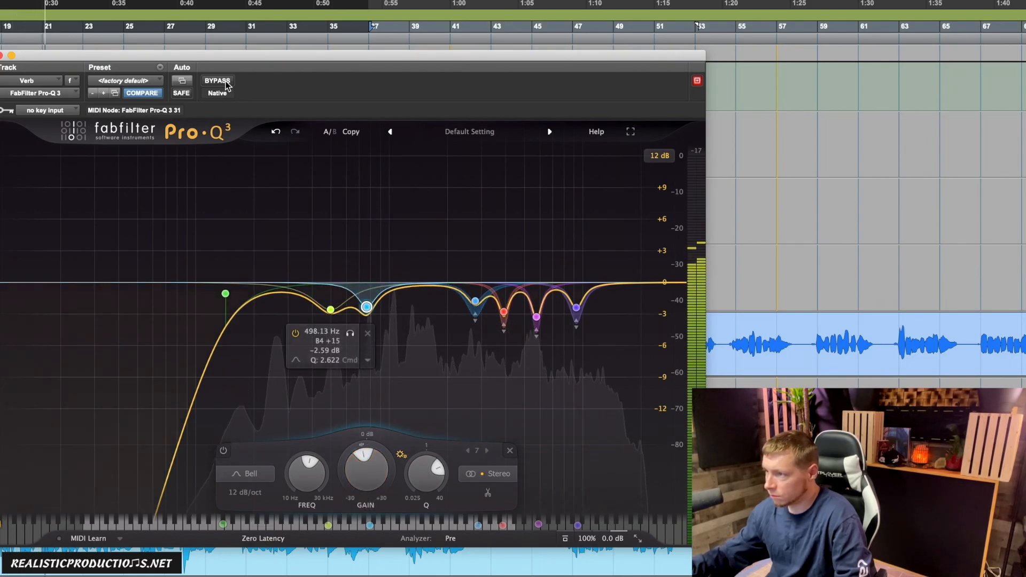
# Compare the soloed reverb with the Pro-Q 3 bypassed and active, and stop playback.
pyautogui.click(217, 80)
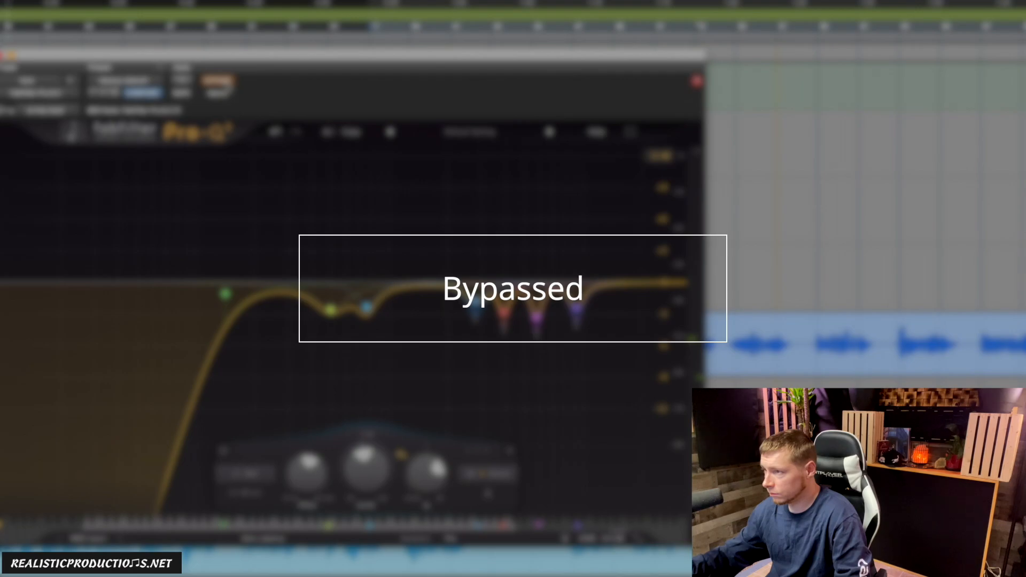
pyautogui.click(226, 83)
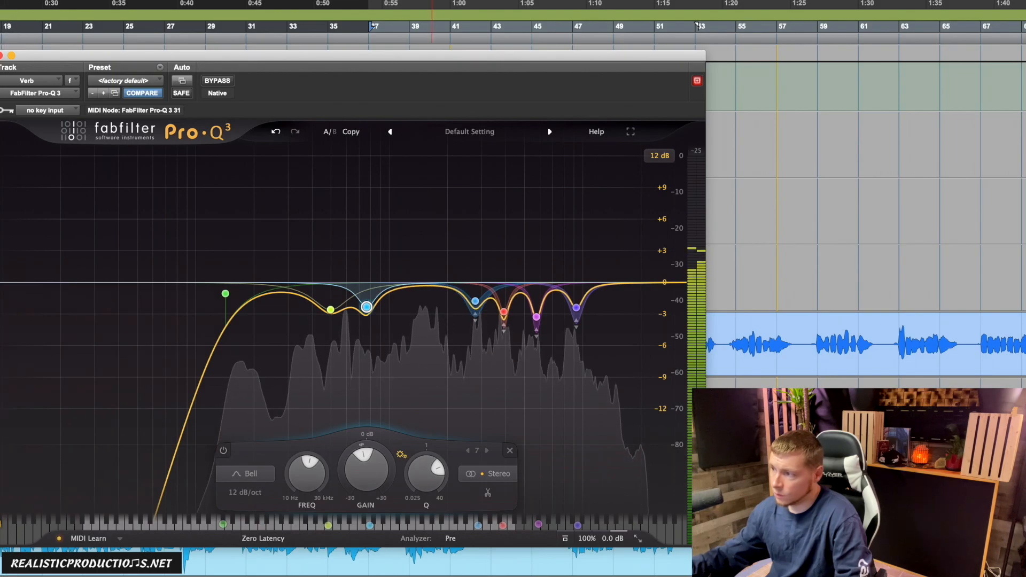
pyautogui.press('space')
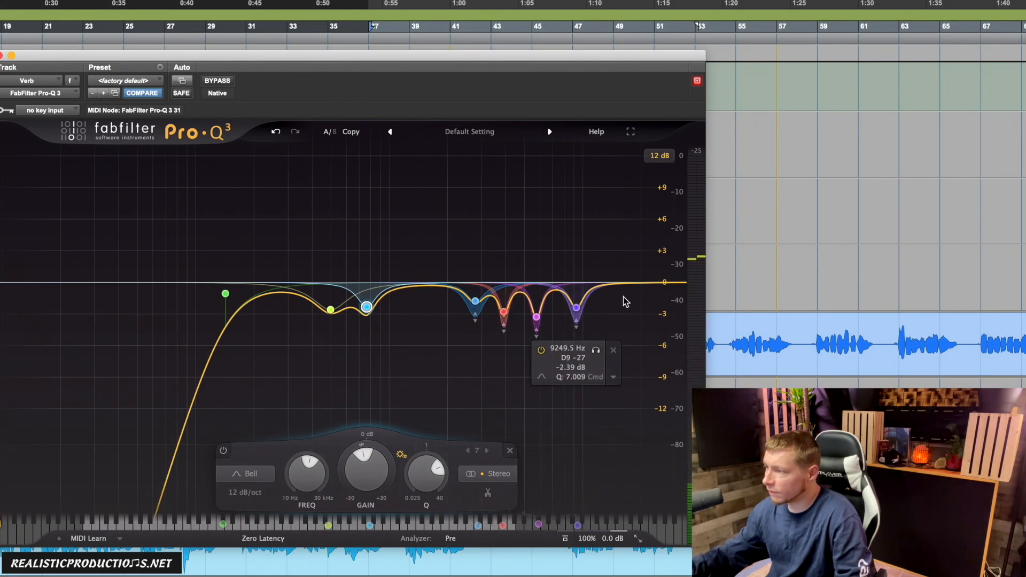
# Add a high shelf boost of about 2 dB near 7.5 kHz, and switch Verse 1's VERB send back to post-fader.
pyautogui.moveTo(625, 285); pyautogui.dragTo(560, 281)
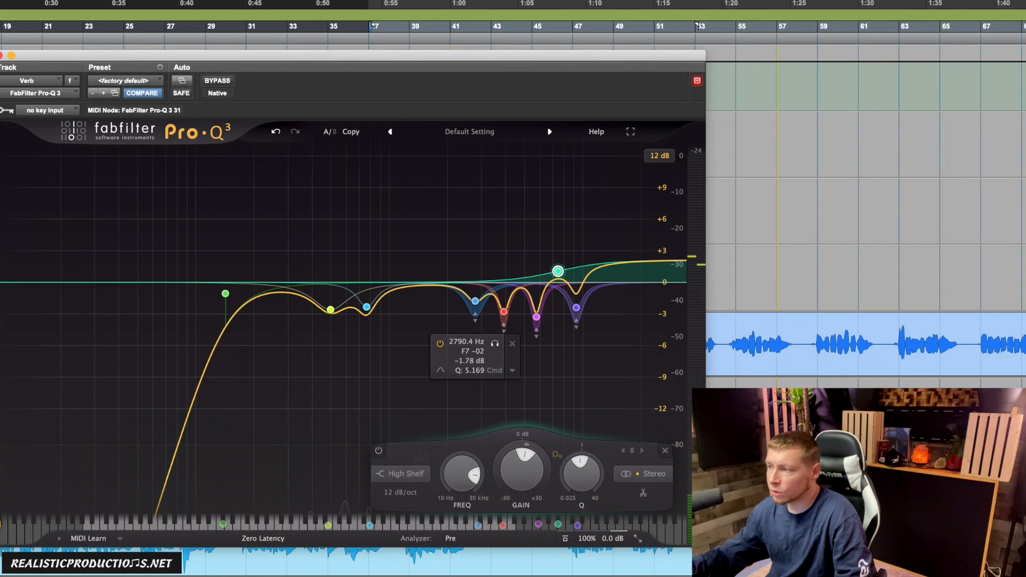
pyautogui.click(243, 408)
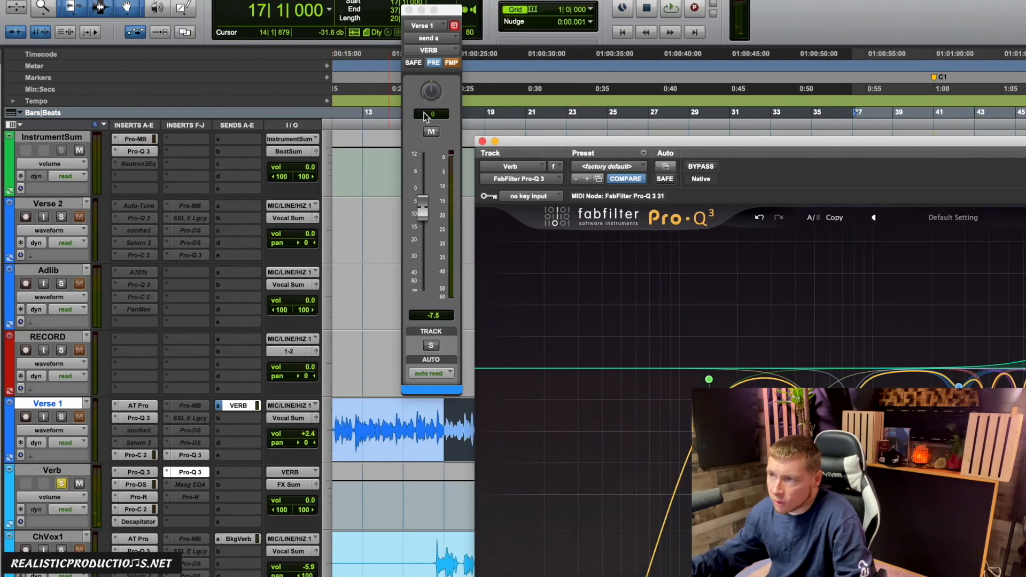
pyautogui.click(433, 63)
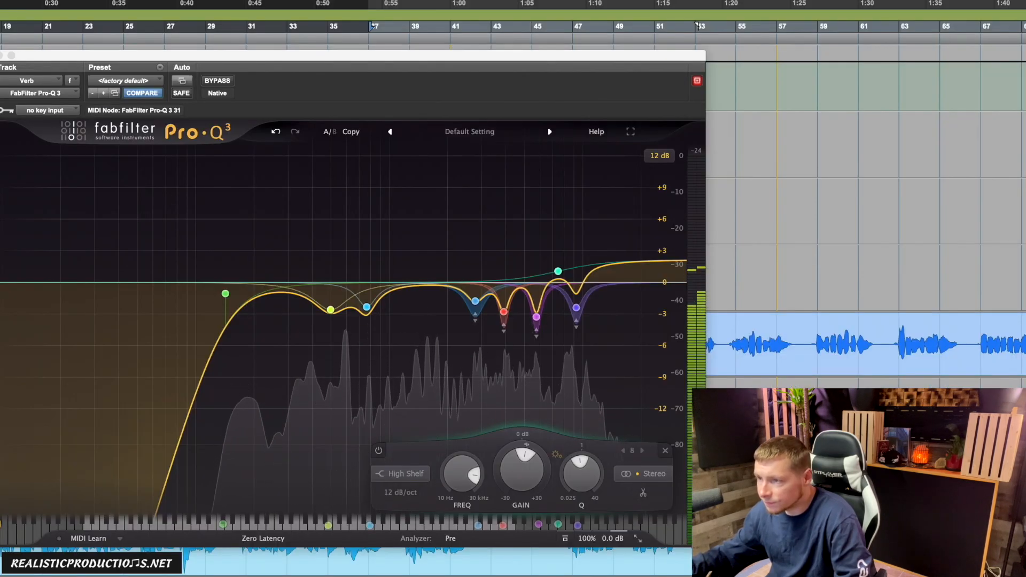
# Compare the vocal mix with the reverb's second Pro-Q 3 bypassed and active over two playbacks, and stop playback.
pyautogui.moveTo(129, 64); pyautogui.dragTo(260, 27)
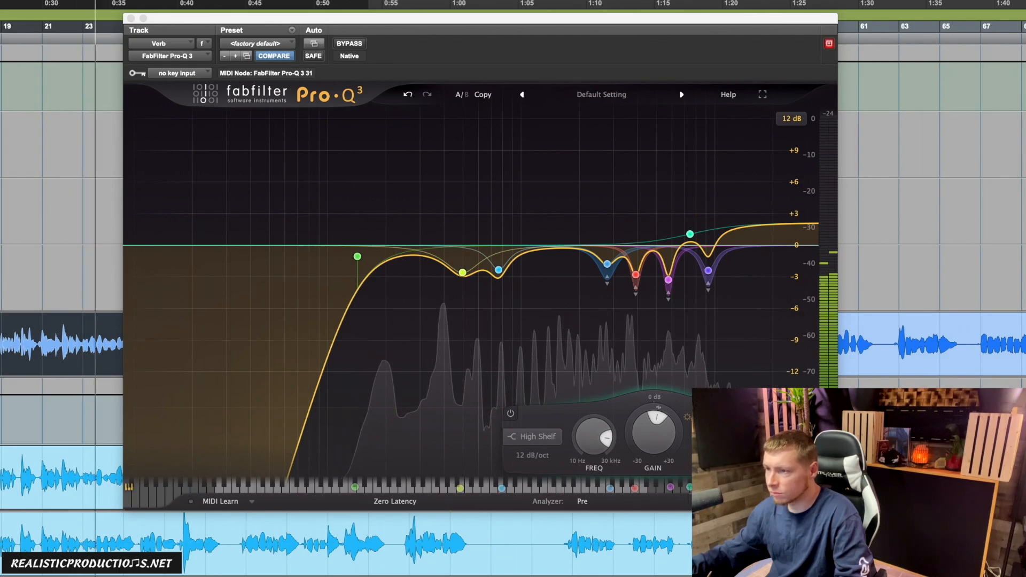
pyautogui.moveTo(326, 17); pyautogui.dragTo(230, 18)
pyautogui.click(256, 47)
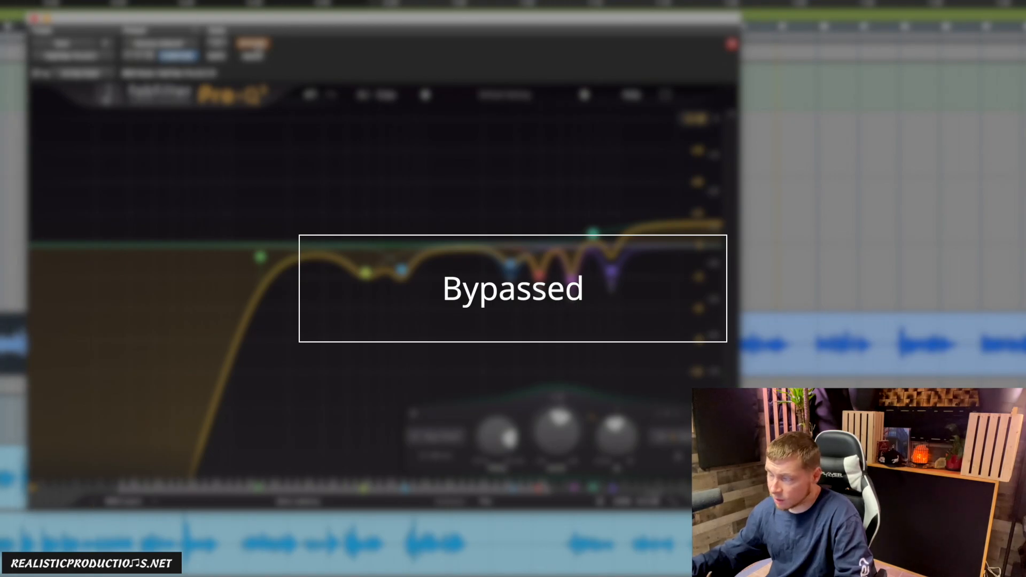
pyautogui.click(255, 45)
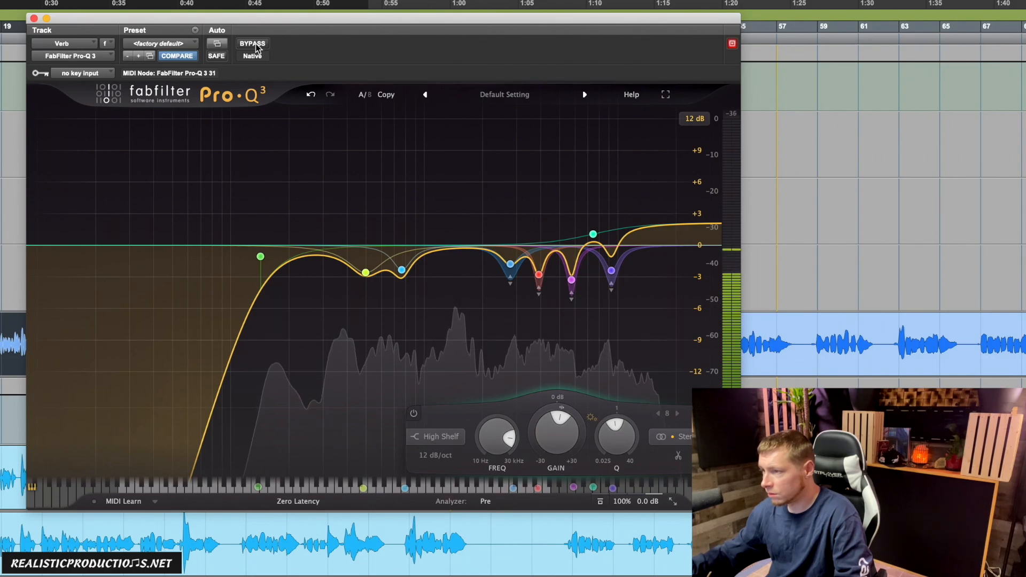
pyautogui.click(255, 45)
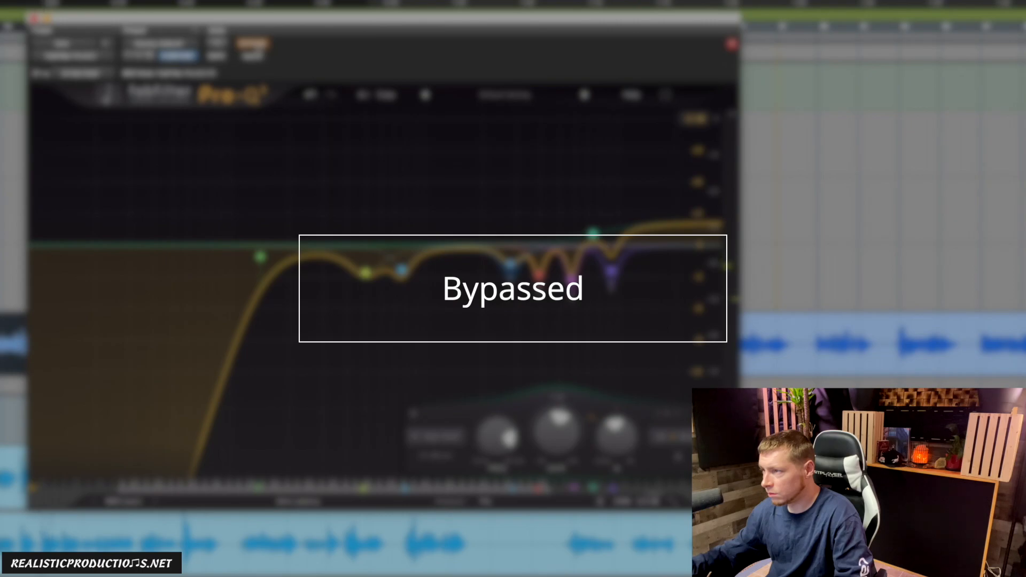
pyautogui.click(255, 45)
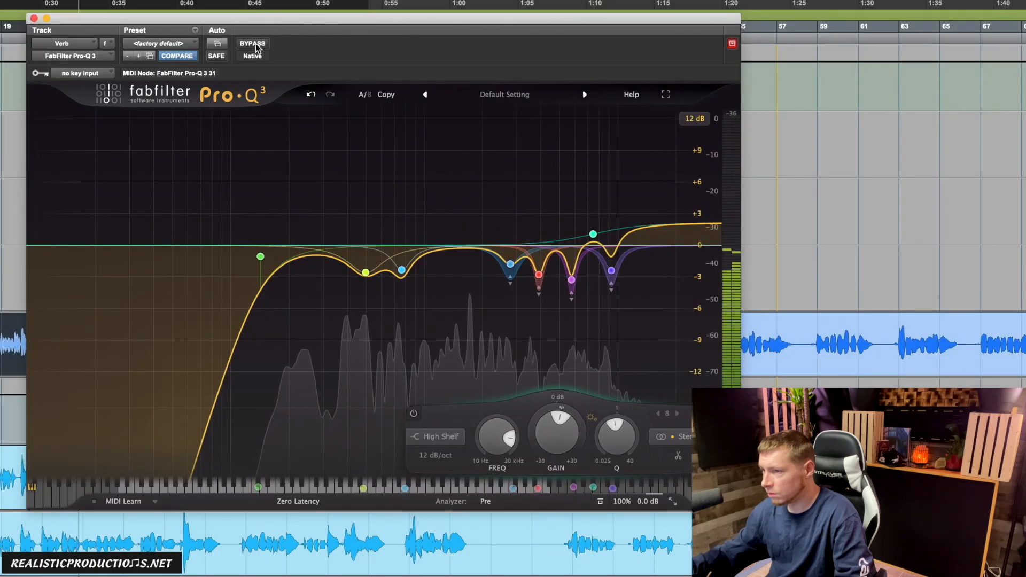
pyautogui.press('space')
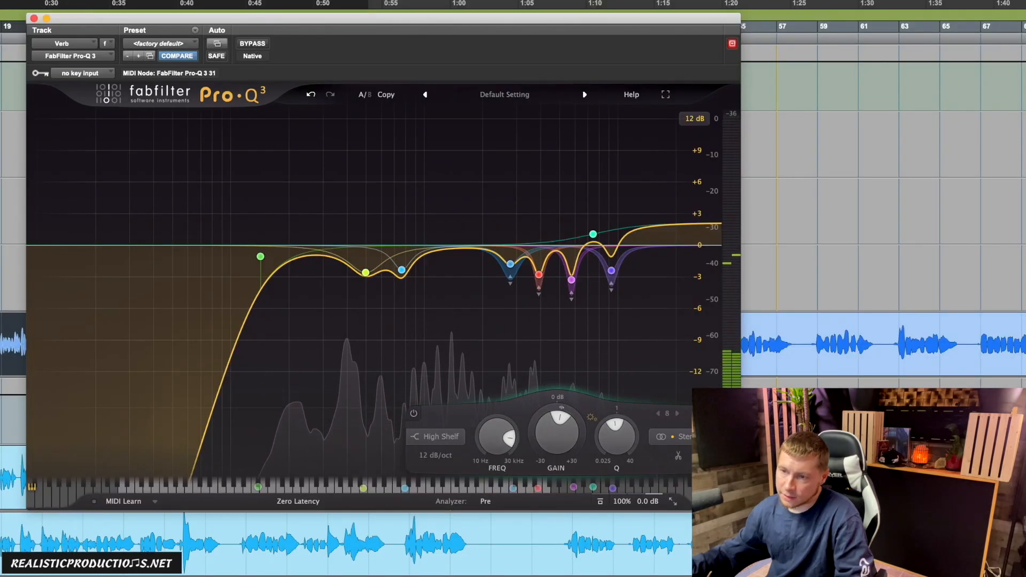
pyautogui.click(253, 43)
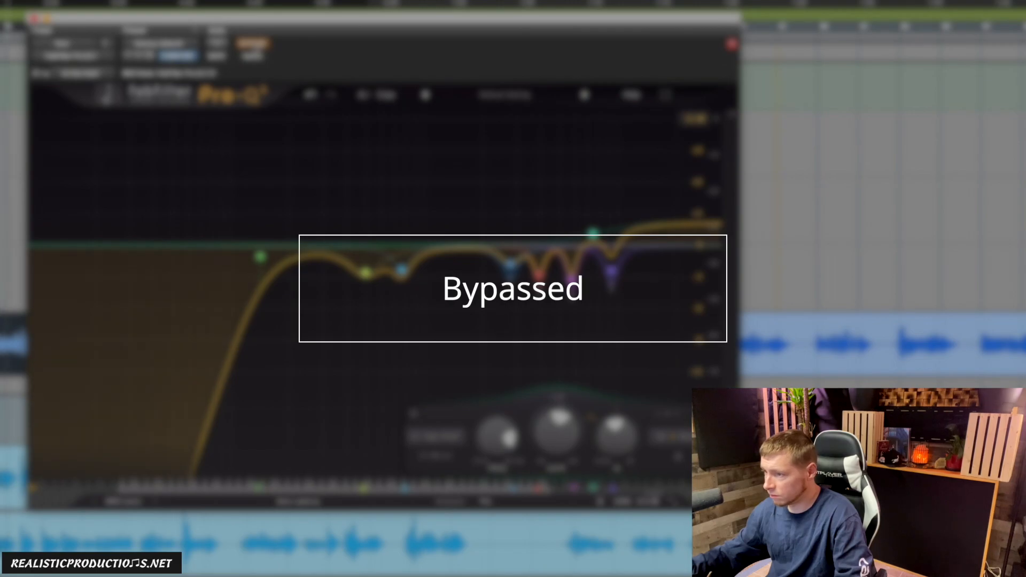
pyautogui.click(253, 45)
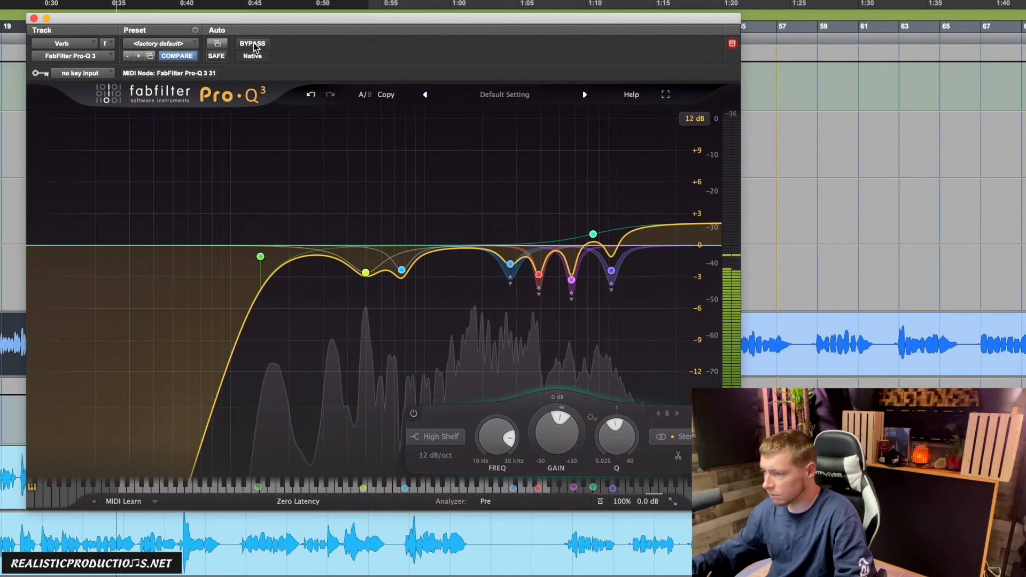
pyautogui.click(254, 45)
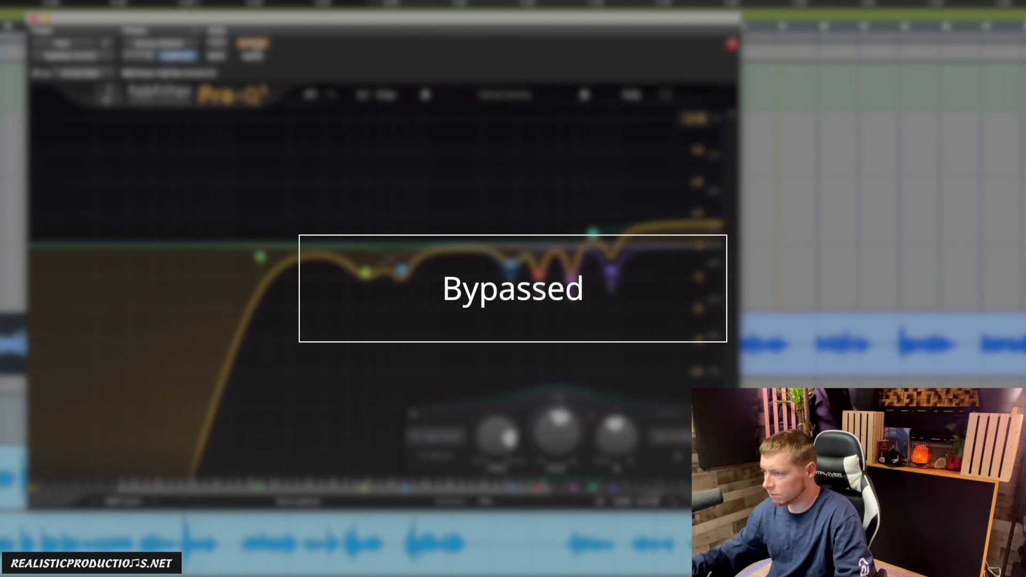
pyautogui.click(253, 45)
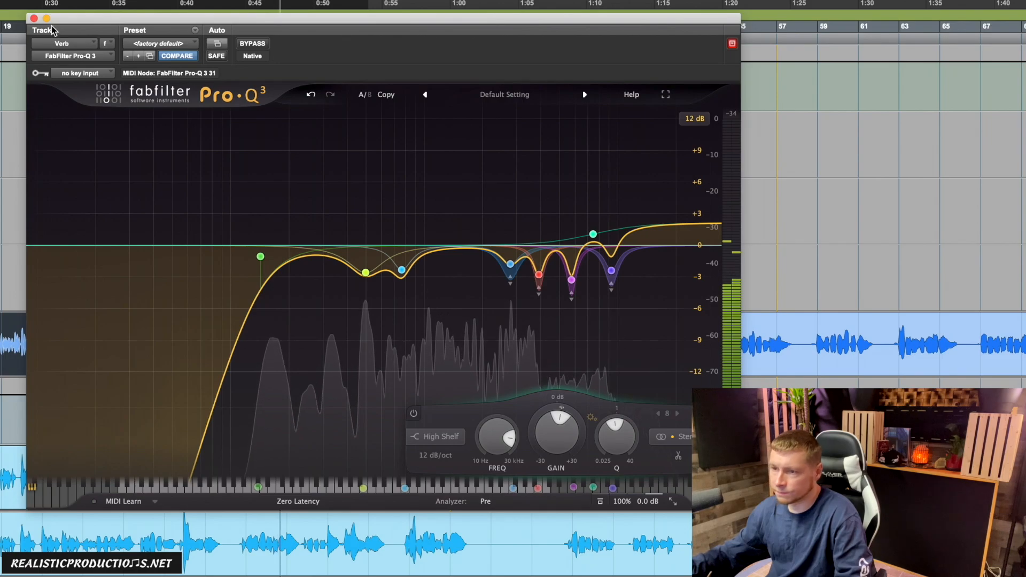
pyautogui.press('space')
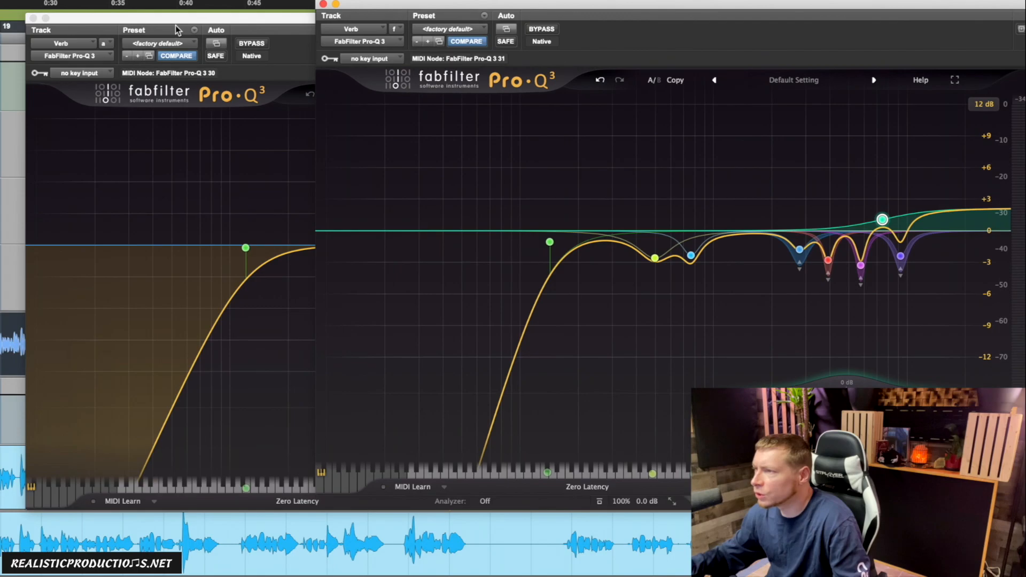
# Arrange the two Verb Pro-Q 3 windows side by side below the timeline ruler so both bypass states show.
pyautogui.click(190, 22)
pyautogui.moveTo(189, 22); pyautogui.dragTo(30, 19)
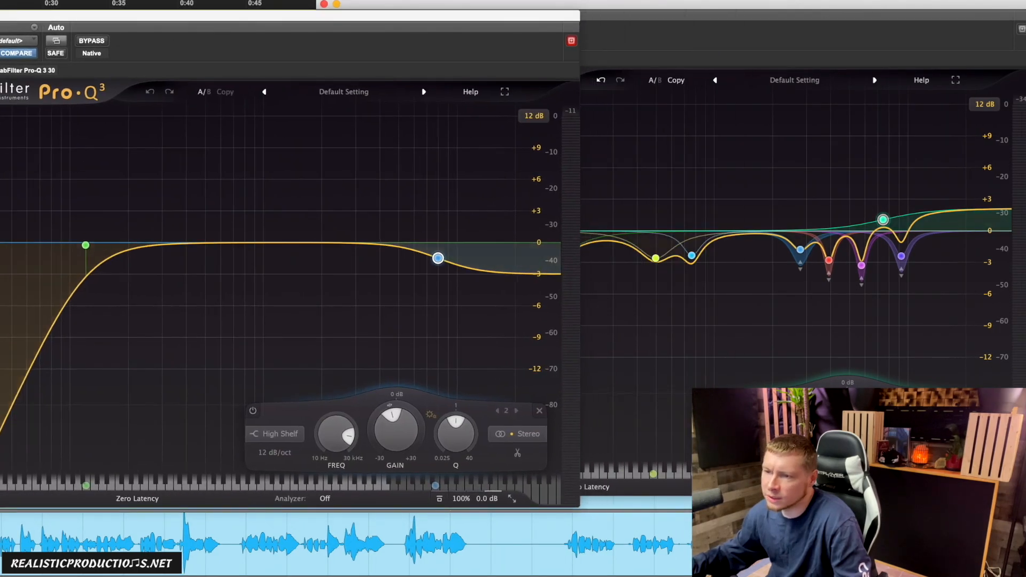
pyautogui.moveTo(150, 13); pyautogui.dragTo(140, 97)
pyautogui.moveTo(386, 10); pyautogui.dragTo(395, 105)
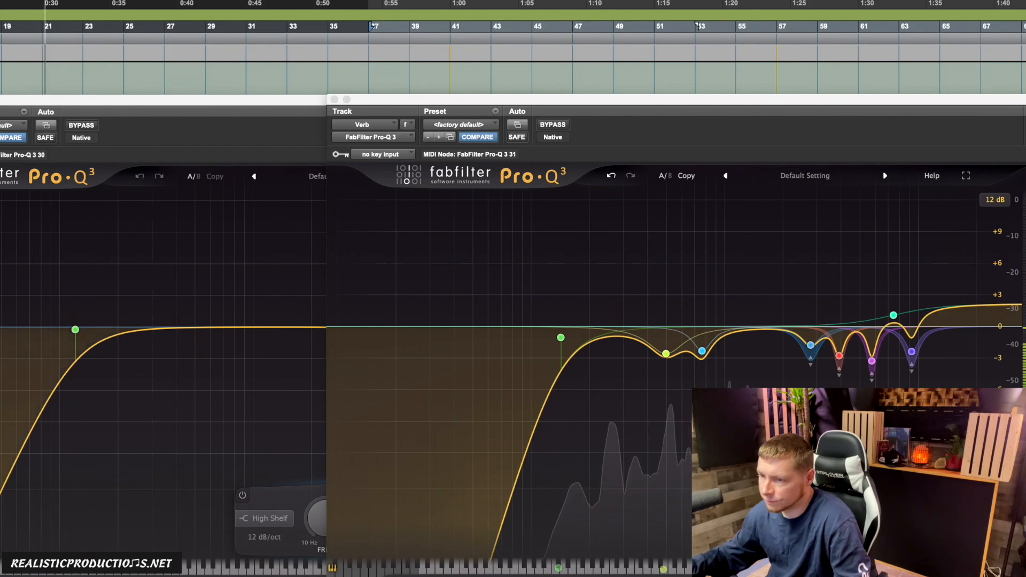
# Compare the vocal mix with both Verb EQs bypassed together and active together, restarting playback between passes.
pyautogui.hotkey('shift', 'e')
pyautogui.hotkey('shift', 'e')
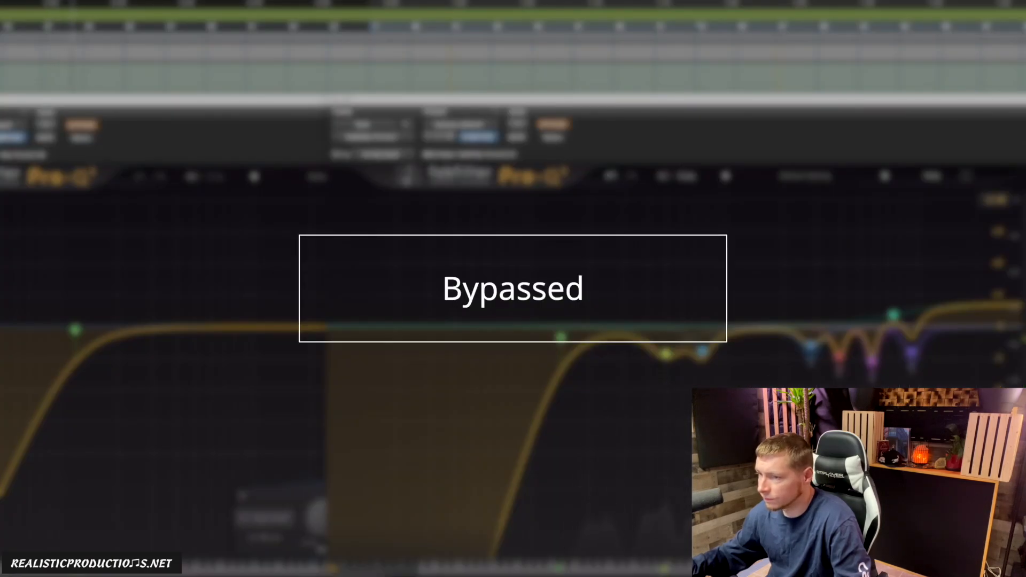
pyautogui.hotkey('shift', 'e')
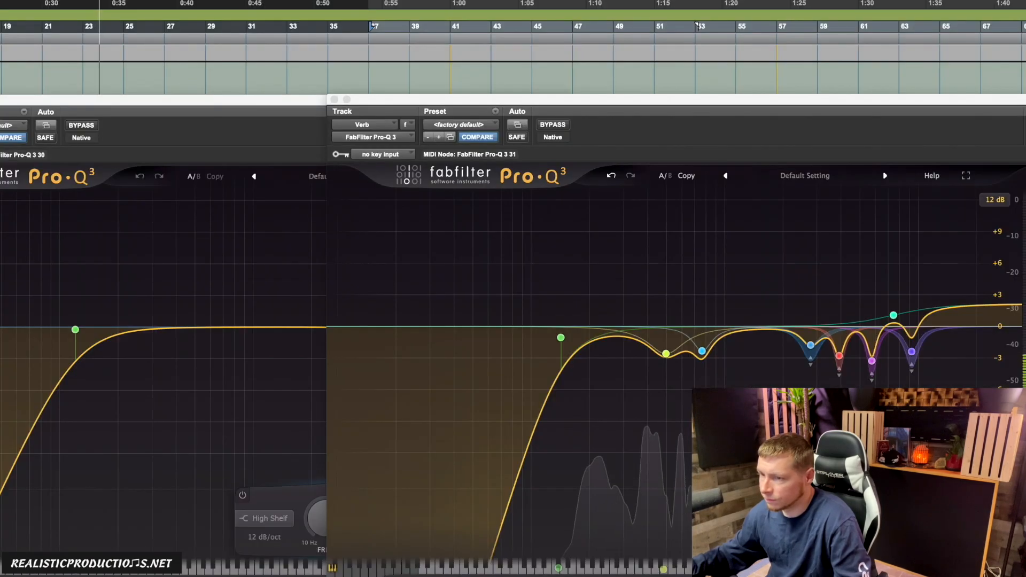
pyautogui.press('space')
pyautogui.press('space')
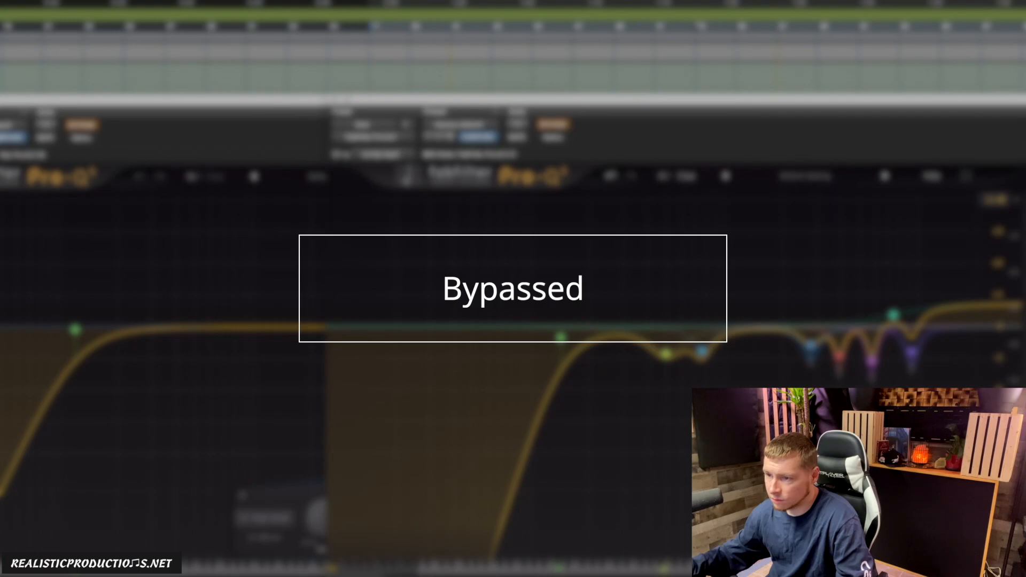
pyautogui.hotkey('shift', 'e')
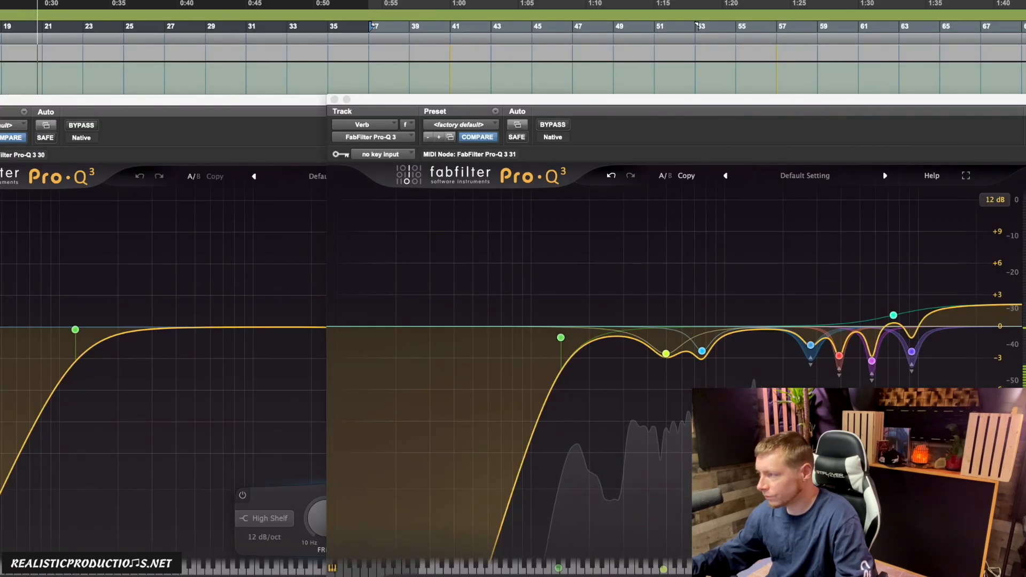
pyautogui.hotkey('shift', 'e')
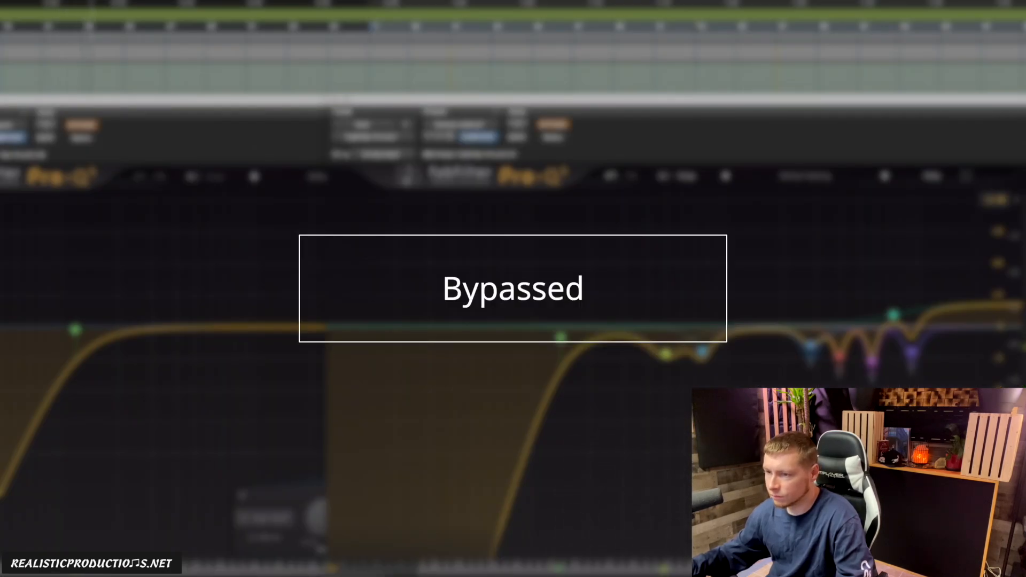
pyautogui.hotkey('shift', 'e')
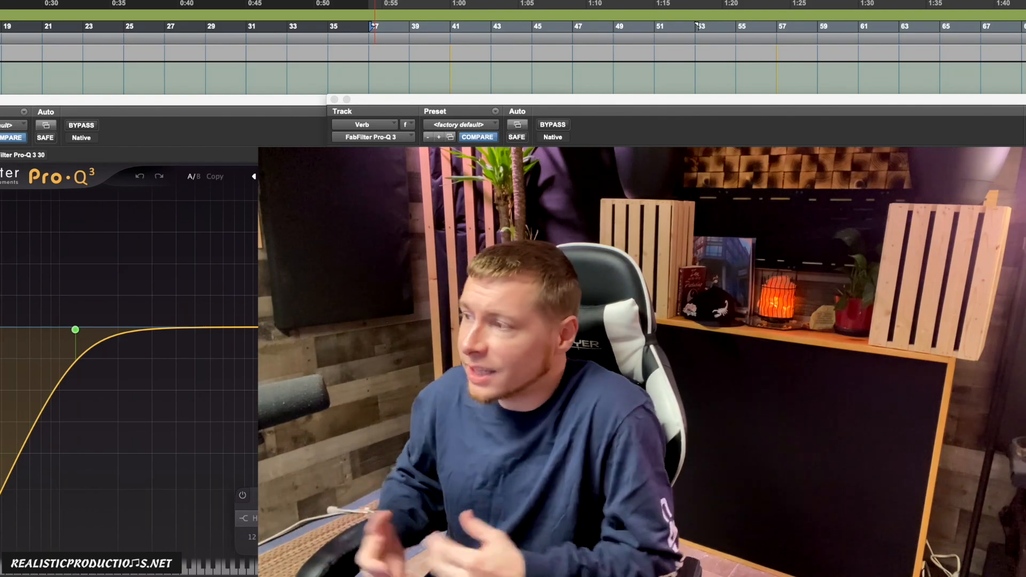
pyautogui.moveTo(104, 335)
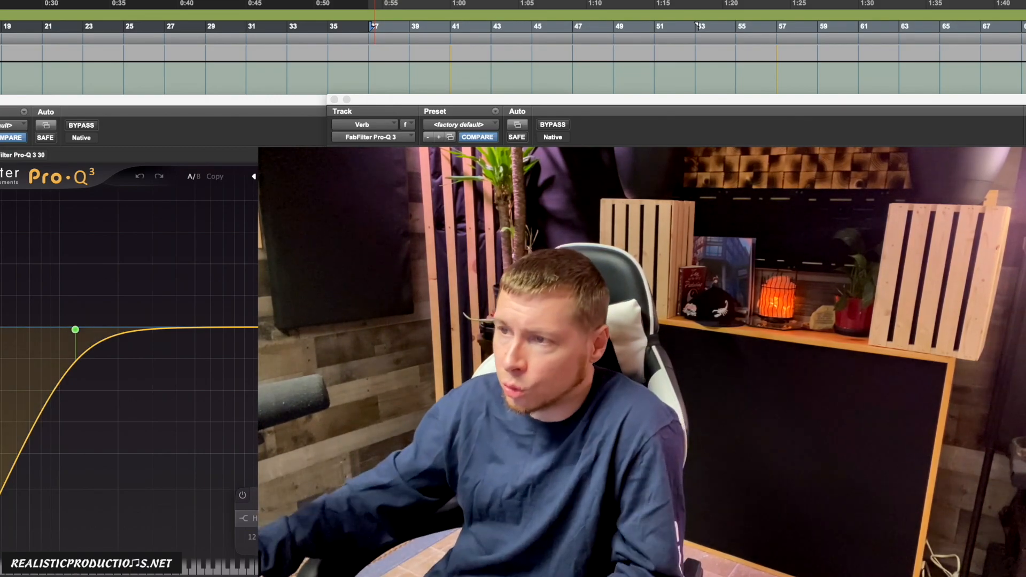
pyautogui.press('super+w')
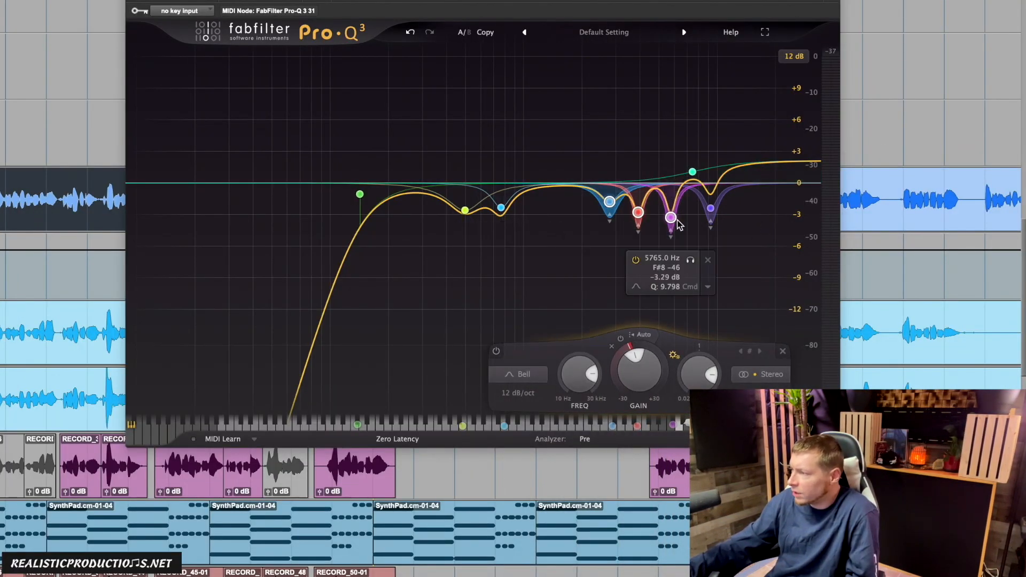
# Delete the three selected dynamic bells up to 5765 Hz and the high shelf at about 7.5 kHz.
pyautogui.rightClick(672, 218)
pyautogui.click(704, 349)
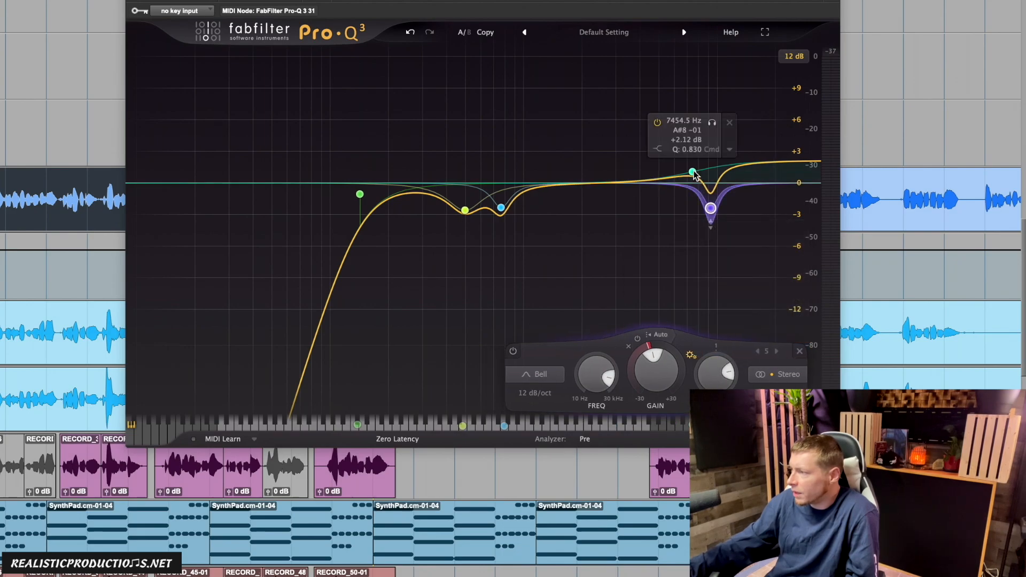
pyautogui.rightClick(692, 171)
pyautogui.click(711, 285)
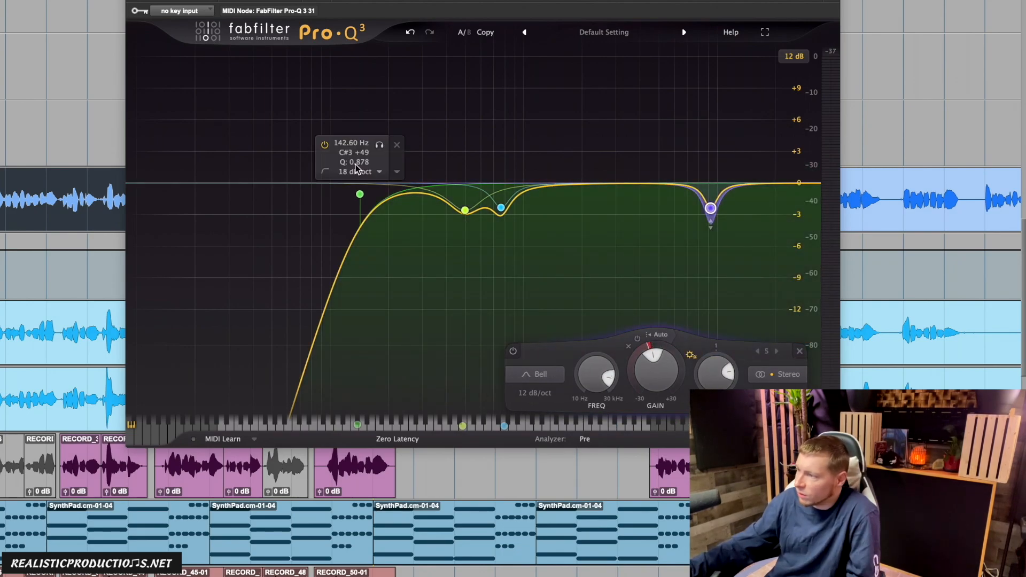
# Shift the low cut and low-mid bell lower and the next bell higher, and add a bell boost of about 1.1 dB near 4.5 kHz.
pyautogui.moveTo(501, 207); pyautogui.dragTo(564, 210)
pyautogui.moveTo(465, 210); pyautogui.dragTo(314, 193)
pyautogui.moveTo(532, 184); pyautogui.dragTo(648, 178)
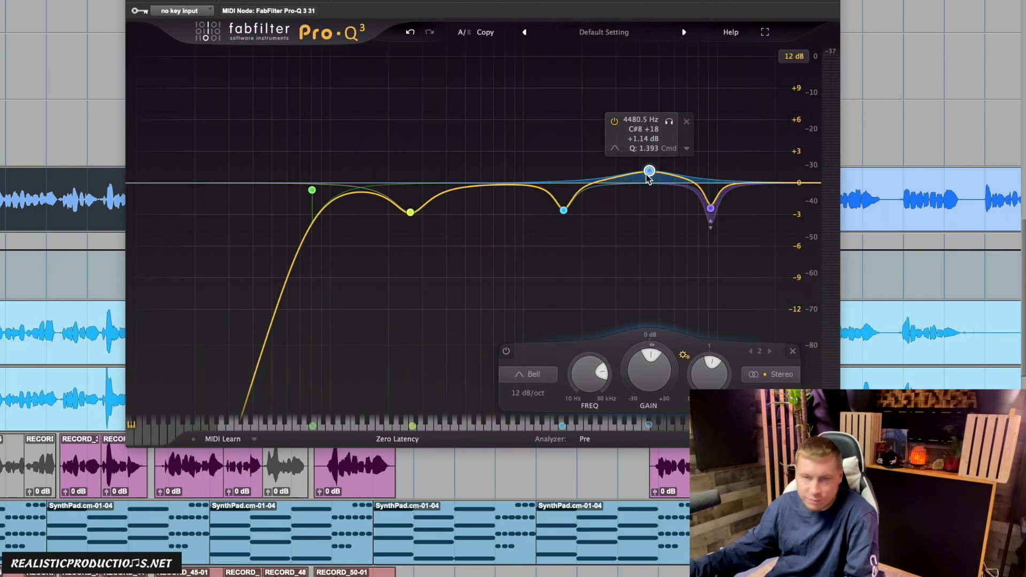